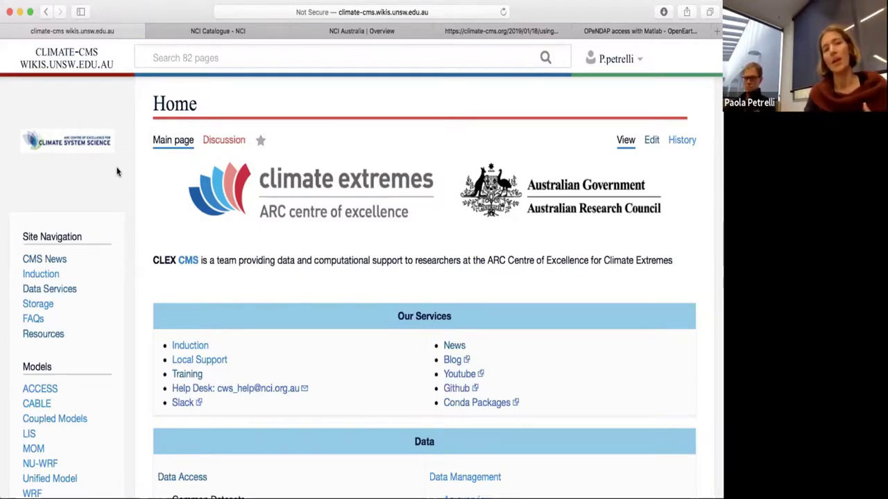
- Examine the wiki home page's Our Services, Data and Models sections
{"action": "scroll", "coordinate": [118, 172], "scroll_direction": "down", "scroll_amount": 1}
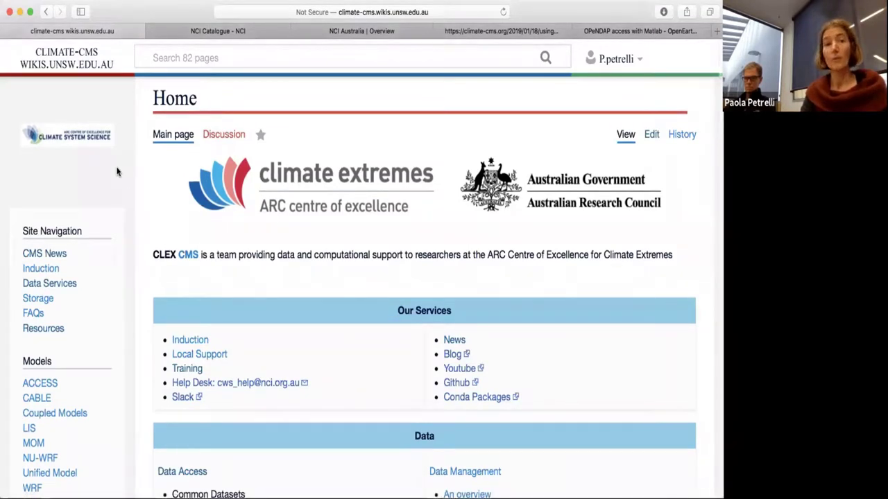
{"action": "scroll", "coordinate": [117, 172], "scroll_direction": "down", "scroll_amount": 2}
{"action": "scroll", "coordinate": [120, 173], "scroll_direction": "down", "scroll_amount": 4}
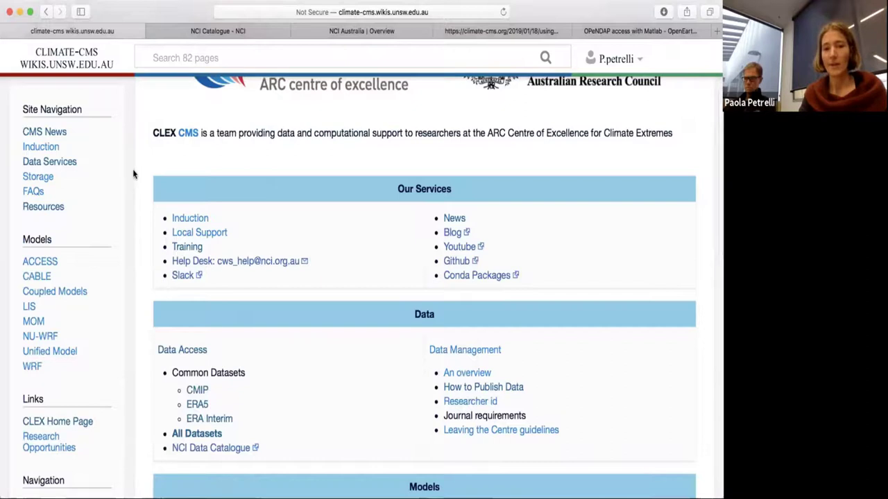
{"action": "scroll", "coordinate": [134, 174], "scroll_direction": "down", "scroll_amount": 1}
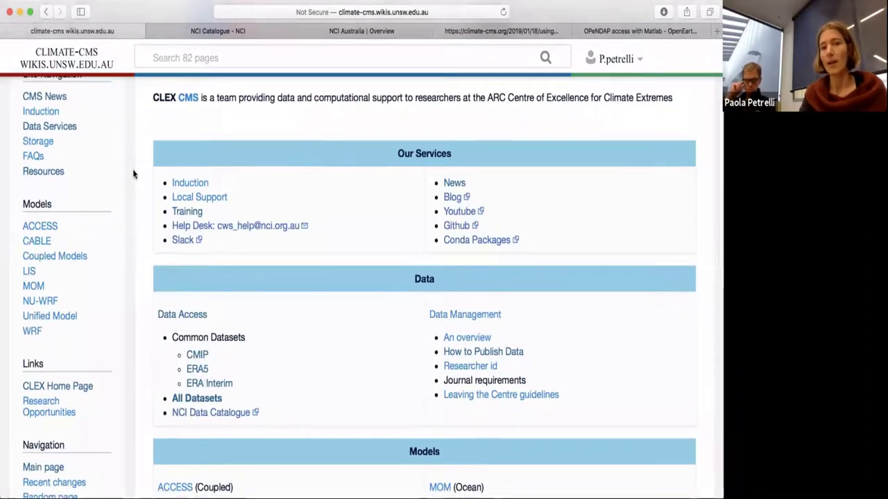
{"action": "scroll", "coordinate": [139, 194], "scroll_direction": "down", "scroll_amount": 1}
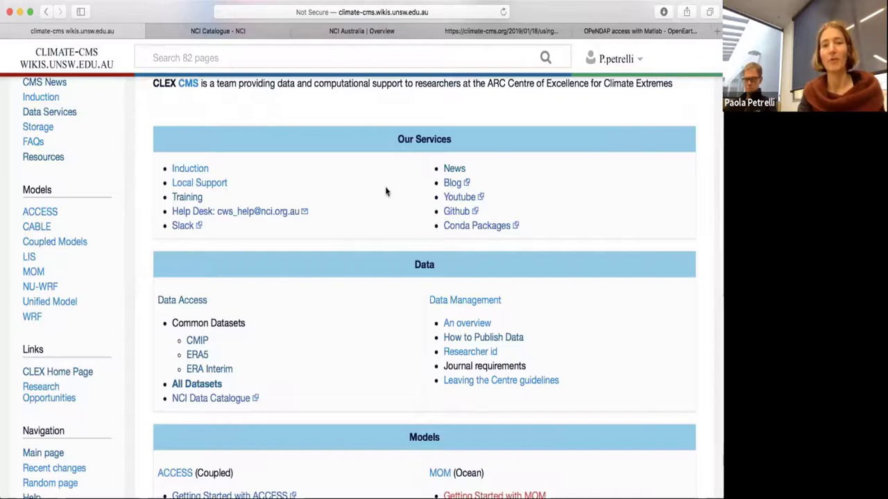
{"action": "scroll", "coordinate": [386, 192], "scroll_direction": "down", "scroll_amount": 1}
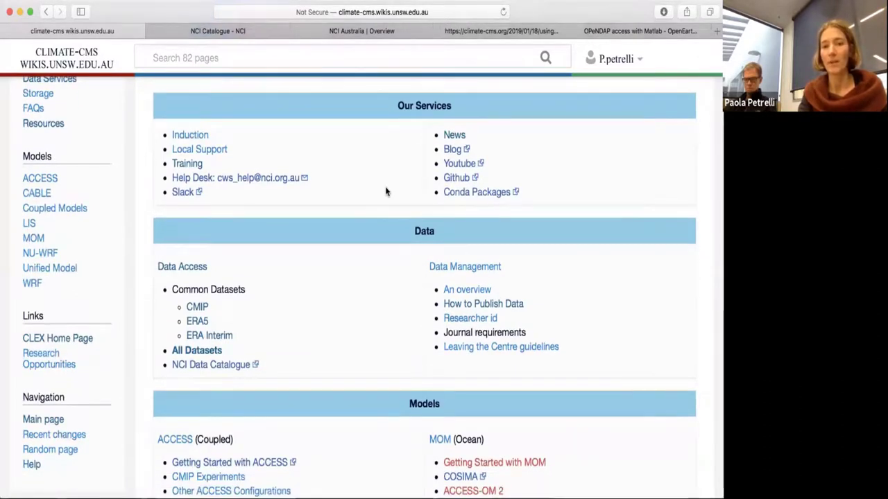
{"action": "scroll", "coordinate": [386, 192], "scroll_direction": "down", "scroll_amount": 1}
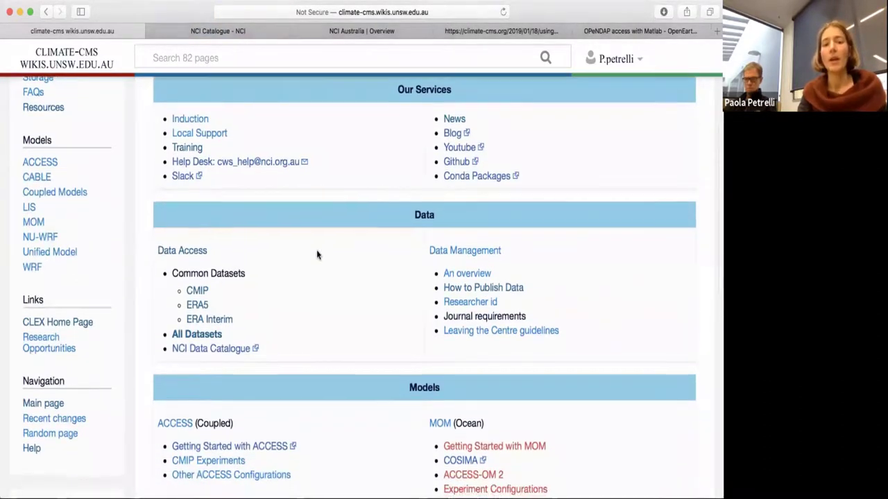
{"action": "scroll", "coordinate": [317, 255], "scroll_direction": "down", "scroll_amount": 1}
{"action": "scroll", "coordinate": [317, 256], "scroll_direction": "down", "scroll_amount": 5}
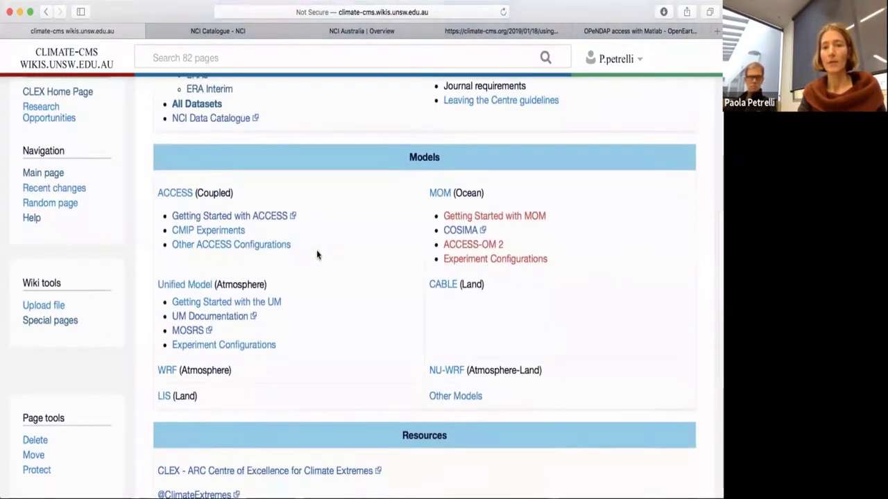
- Open the Data Access page from the home page's Data section
{"action": "scroll", "coordinate": [317, 256], "scroll_direction": "up", "scroll_amount": 4}
{"action": "scroll", "coordinate": [317, 255], "scroll_direction": "up", "scroll_amount": 1}
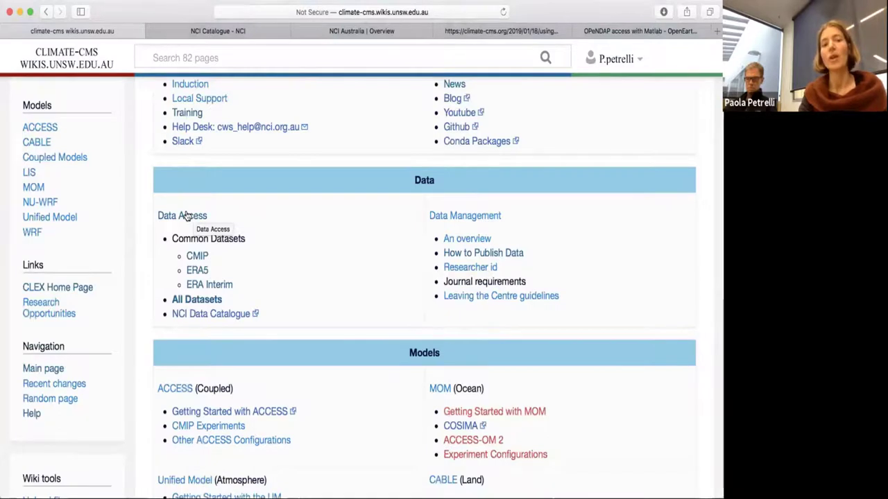
{"action": "left_click", "coordinate": [186, 216]}
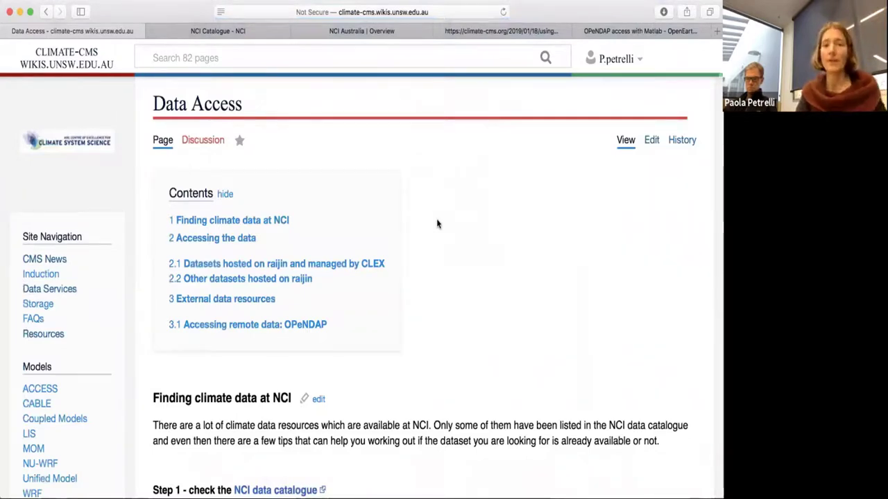
- Read the Data Access page's contents and its guidance on finding climate data at NCI, including the data catalogue check
{"action": "scroll", "coordinate": [437, 223], "scroll_direction": "down", "scroll_amount": 1}
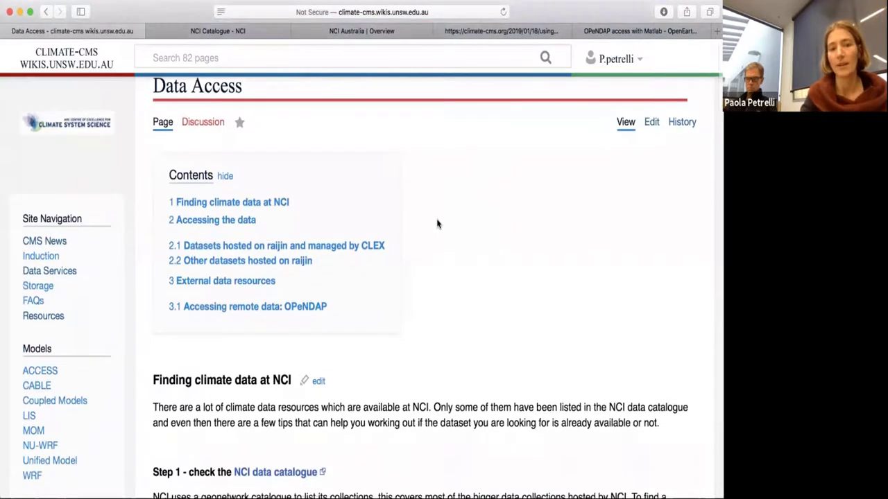
{"action": "scroll", "coordinate": [437, 223], "scroll_direction": "down", "scroll_amount": 1}
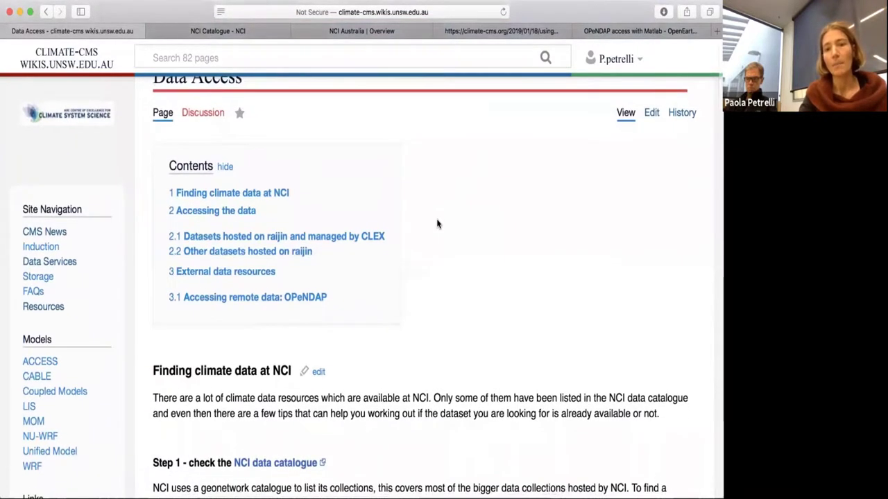
{"action": "scroll", "coordinate": [437, 223], "scroll_direction": "down", "scroll_amount": 1}
{"action": "scroll", "coordinate": [437, 223], "scroll_direction": "down", "scroll_amount": 1}
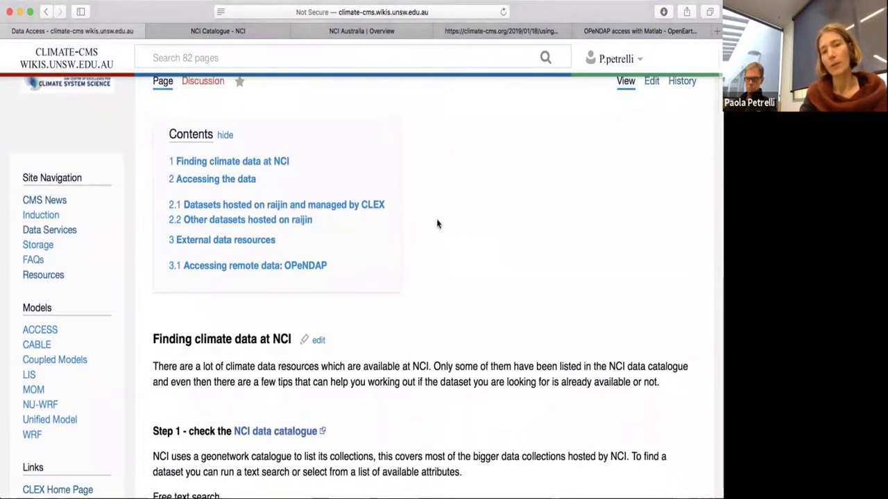
{"action": "scroll", "coordinate": [437, 223], "scroll_direction": "down", "scroll_amount": 1}
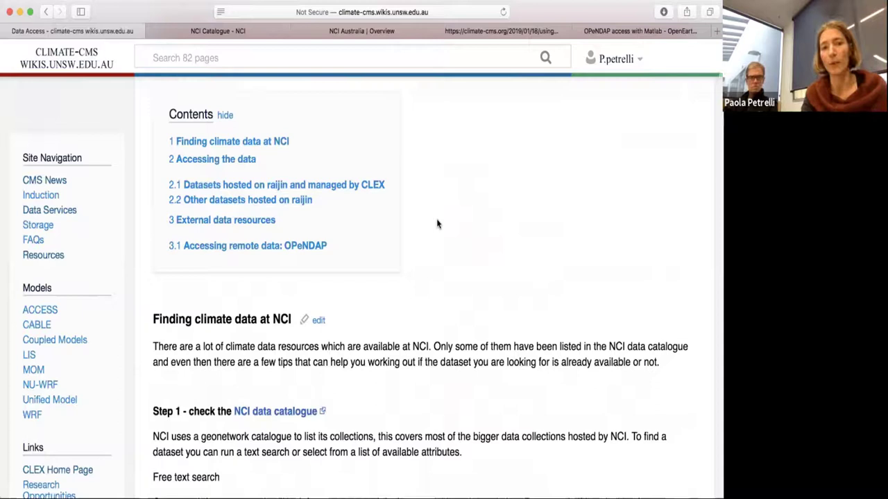
{"action": "scroll", "coordinate": [437, 224], "scroll_direction": "down", "scroll_amount": 1}
{"action": "scroll", "coordinate": [437, 224], "scroll_direction": "down", "scroll_amount": 5}
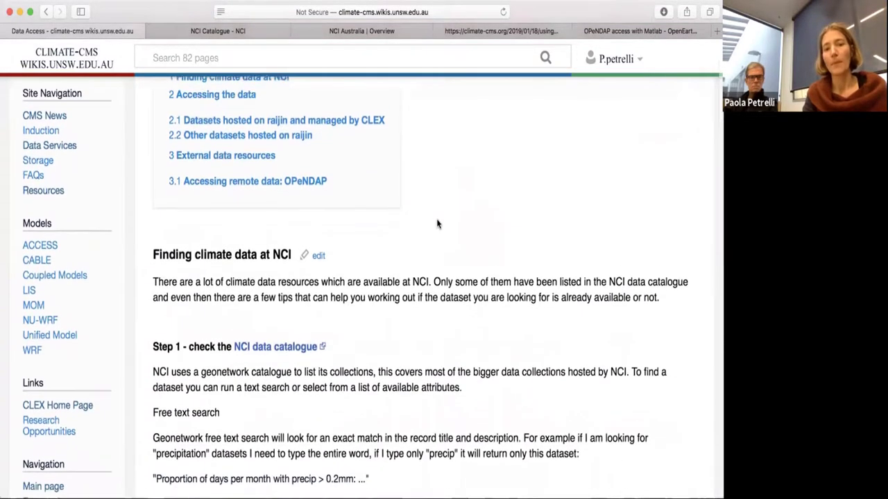
{"action": "scroll", "coordinate": [437, 224], "scroll_direction": "down", "scroll_amount": 2}
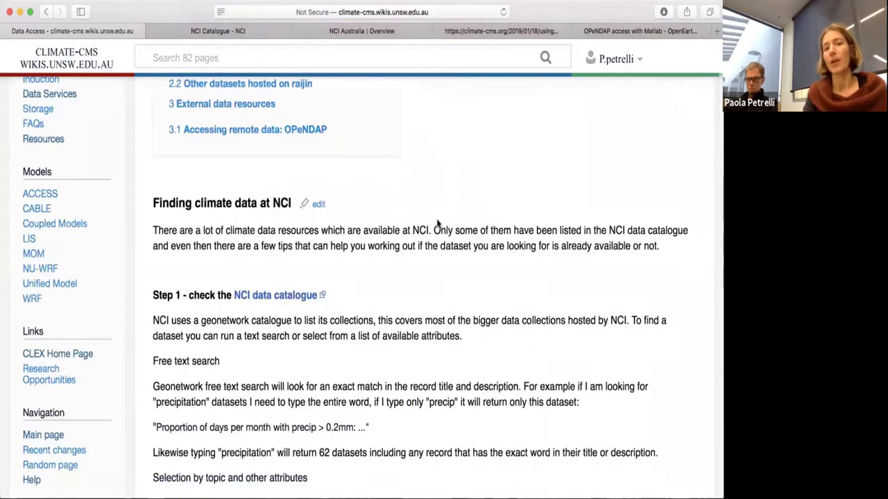
{"action": "scroll", "coordinate": [436, 214], "scroll_direction": "down", "scroll_amount": 2}
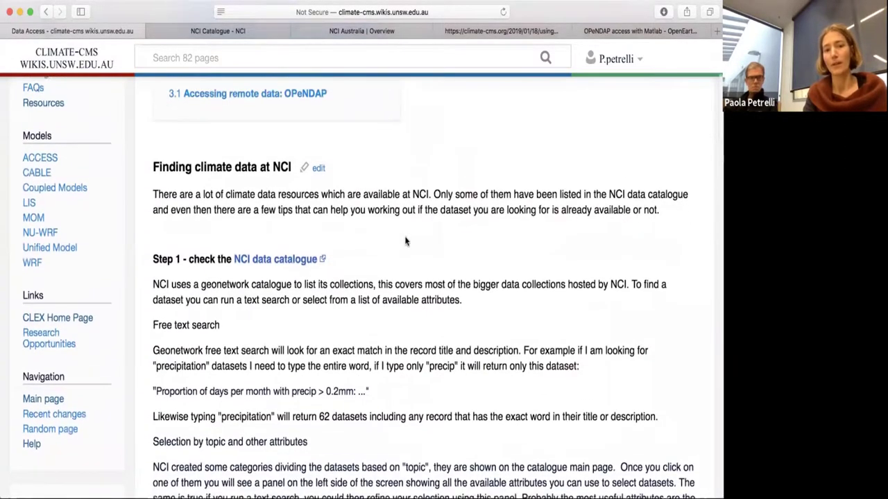
{"action": "scroll", "coordinate": [405, 243], "scroll_direction": "down", "scroll_amount": 2}
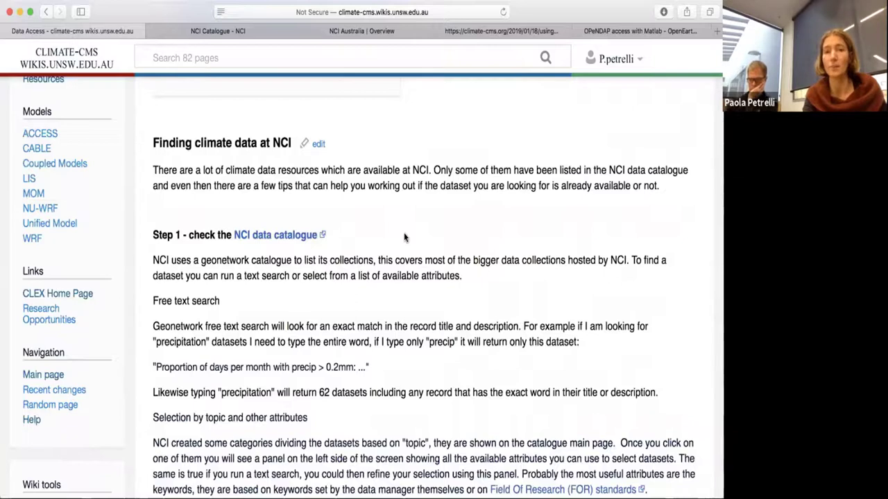
- Switch to the NCI Catalogue and browse its datasets under the Climatology, meteorology, atmosphere topic
{"action": "left_click", "coordinate": [239, 30]}
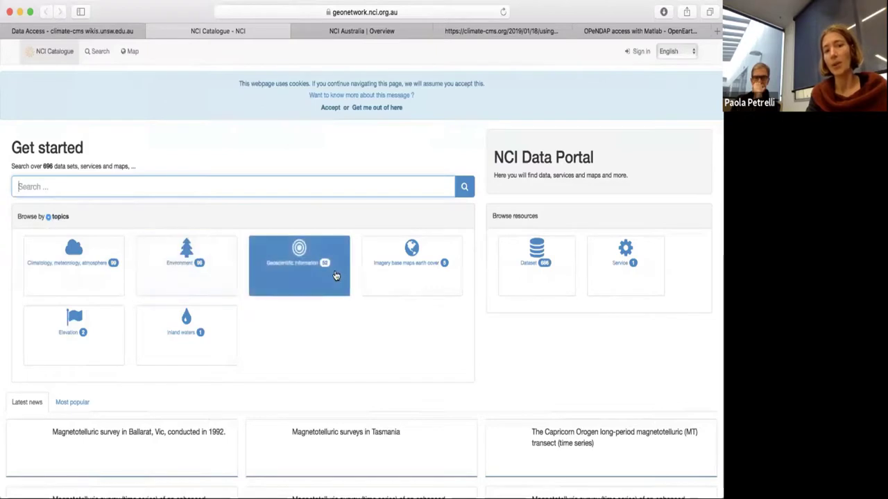
{"action": "left_click", "coordinate": [74, 268]}
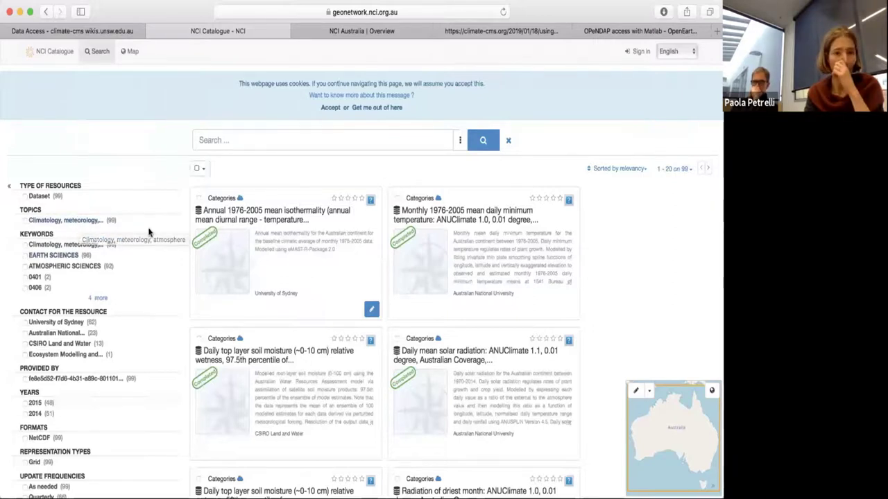
{"action": "scroll", "coordinate": [149, 234], "scroll_direction": "down", "scroll_amount": 1}
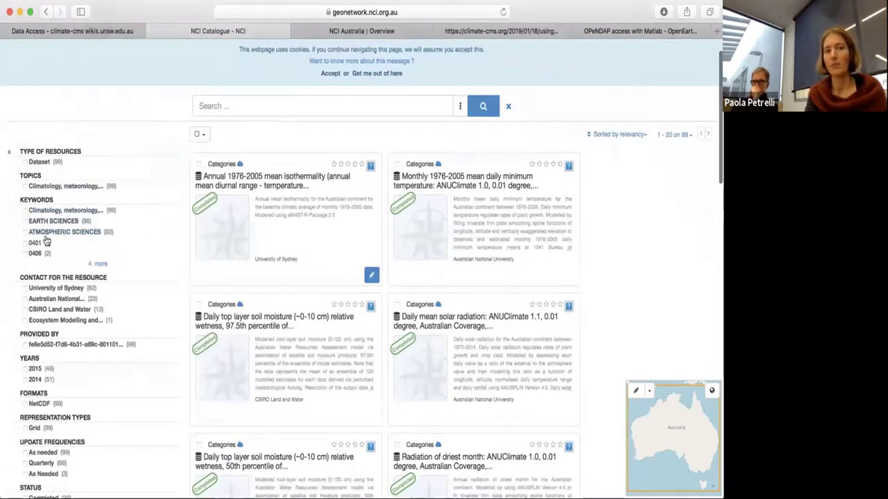
{"action": "scroll", "coordinate": [168, 222], "scroll_direction": "down", "scroll_amount": 1}
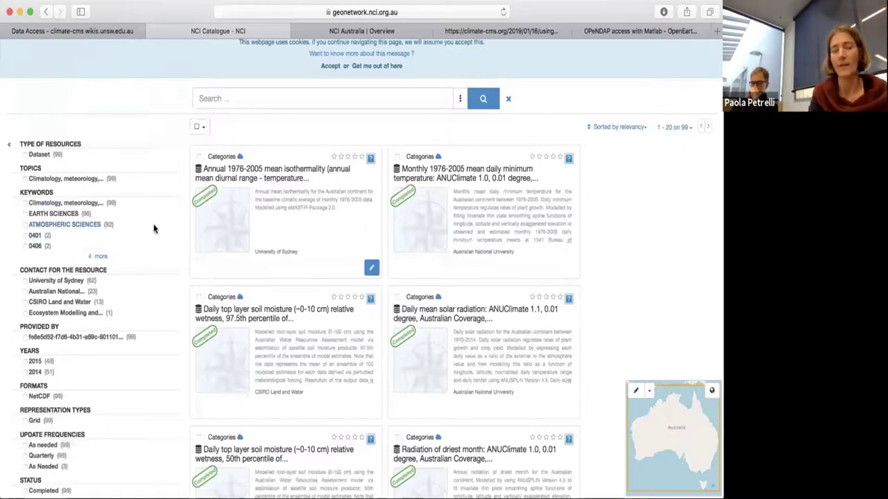
- Expand the full keyword list for the climatology datasets and examine the filters available for refining the selection
{"action": "left_click", "coordinate": [99, 256]}
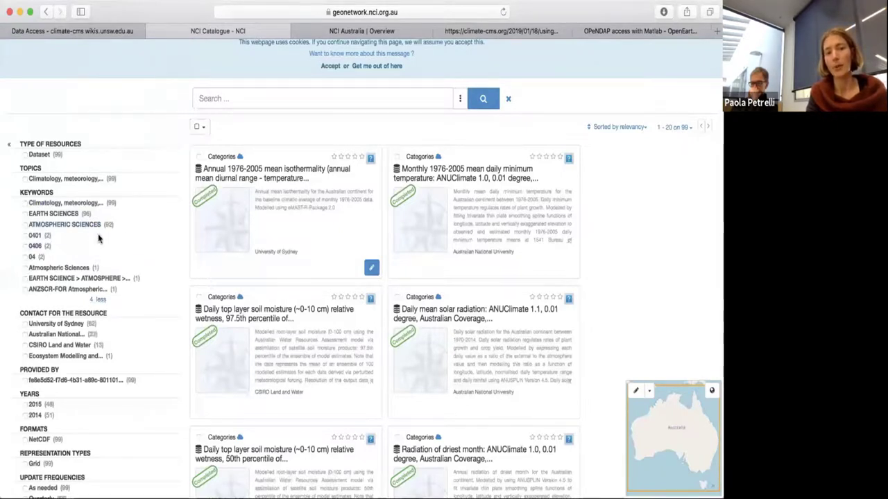
{"action": "scroll", "coordinate": [138, 240], "scroll_direction": "down", "scroll_amount": 2}
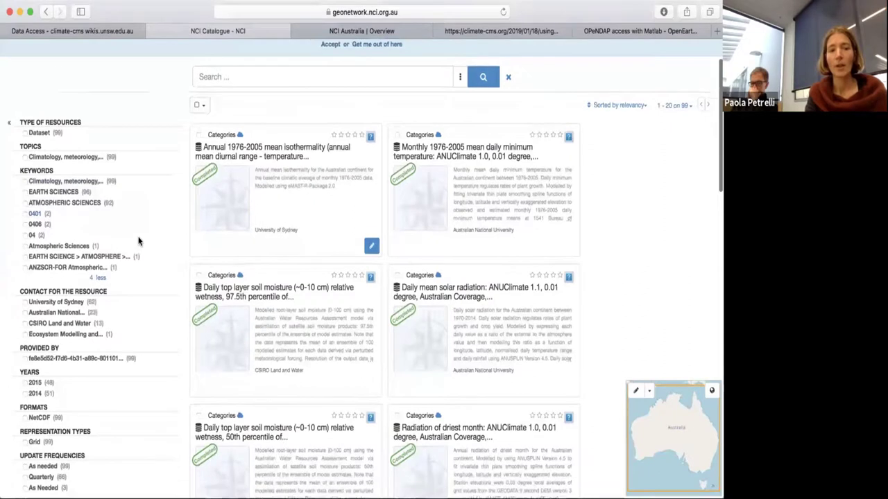
{"action": "scroll", "coordinate": [138, 240], "scroll_direction": "down", "scroll_amount": 2}
{"action": "scroll", "coordinate": [138, 241], "scroll_direction": "down", "scroll_amount": 2}
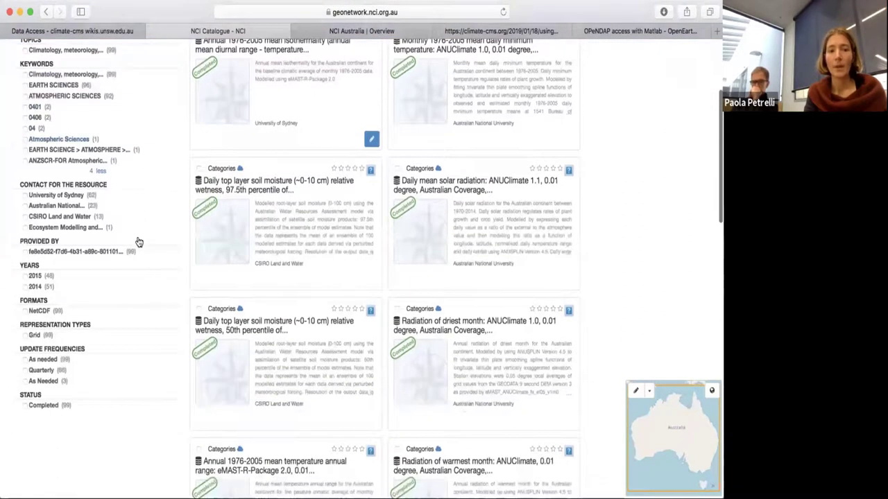
{"action": "scroll", "coordinate": [138, 240], "scroll_direction": "up", "scroll_amount": 3}
{"action": "scroll", "coordinate": [138, 240], "scroll_direction": "up", "scroll_amount": 1}
{"action": "scroll", "coordinate": [138, 241], "scroll_direction": "down", "scroll_amount": 3}
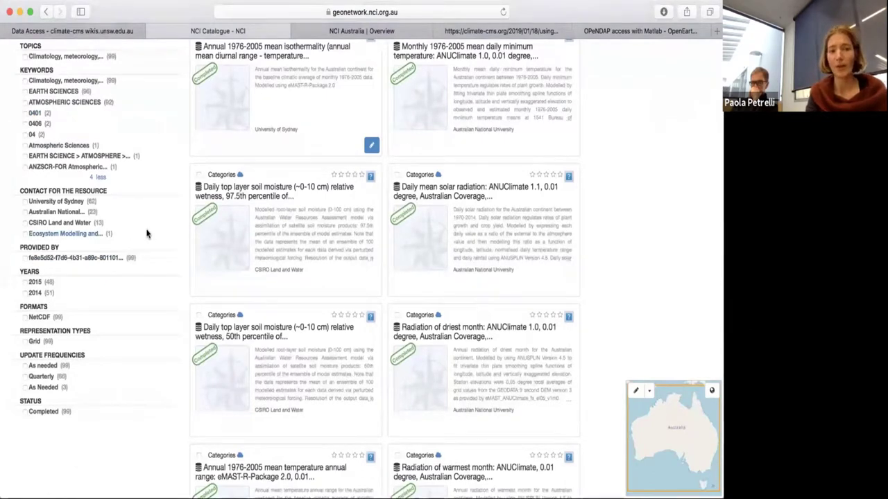
{"action": "scroll", "coordinate": [146, 234], "scroll_direction": "up", "scroll_amount": 2}
{"action": "scroll", "coordinate": [146, 234], "scroll_direction": "up", "scroll_amount": 3}
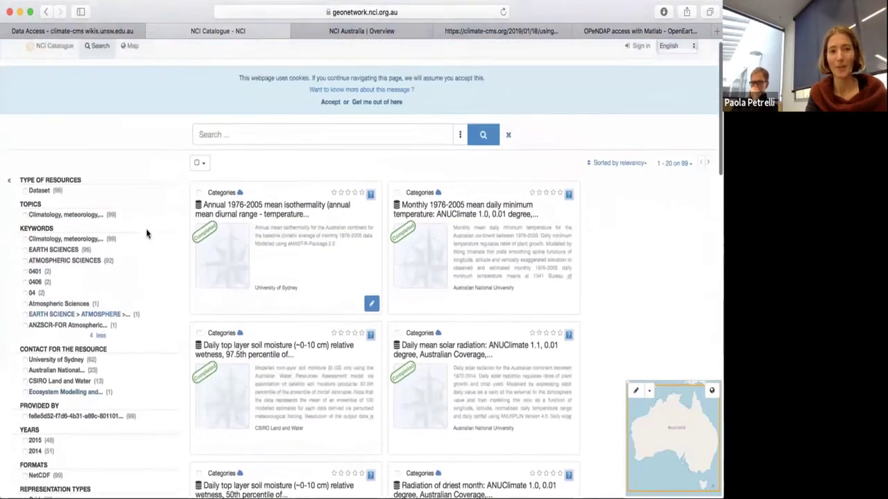
{"action": "left_click", "coordinate": [234, 139]}
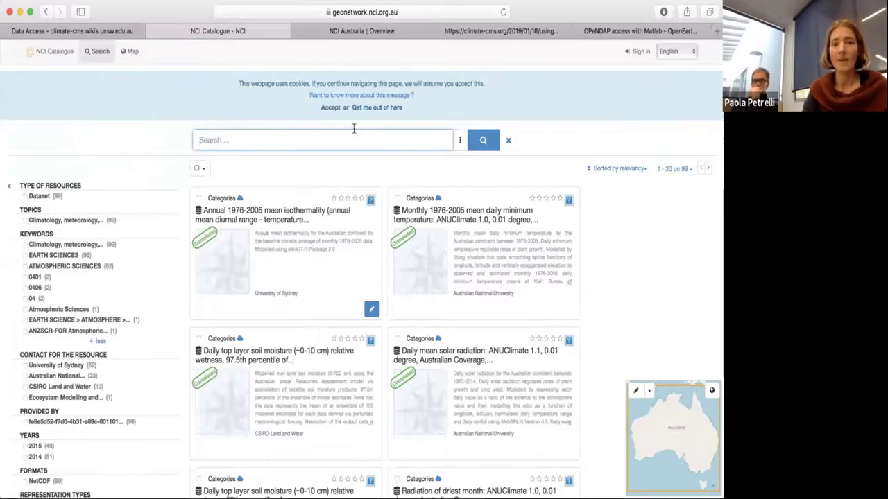
{"action": "scroll", "coordinate": [121, 281], "scroll_direction": "down", "scroll_amount": 2}
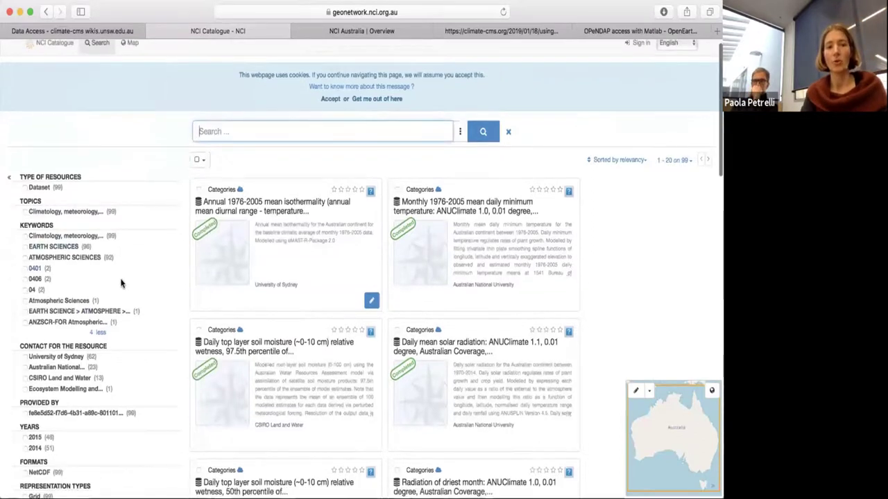
{"action": "scroll", "coordinate": [121, 282], "scroll_direction": "down", "scroll_amount": 1}
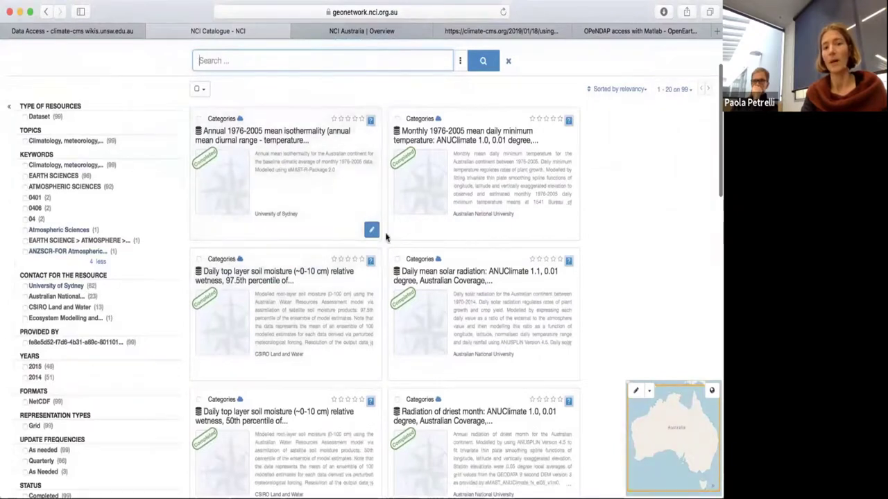
{"action": "scroll", "coordinate": [161, 229], "scroll_direction": "up", "scroll_amount": 3}
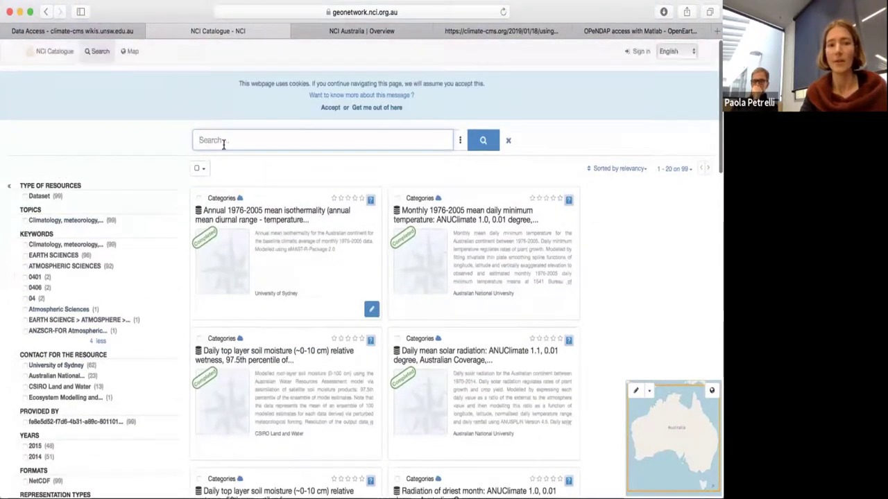
- Return to the catalogue's start page, run a search with no search term, and examine the filters for all records
{"action": "left_click", "coordinate": [50, 55]}
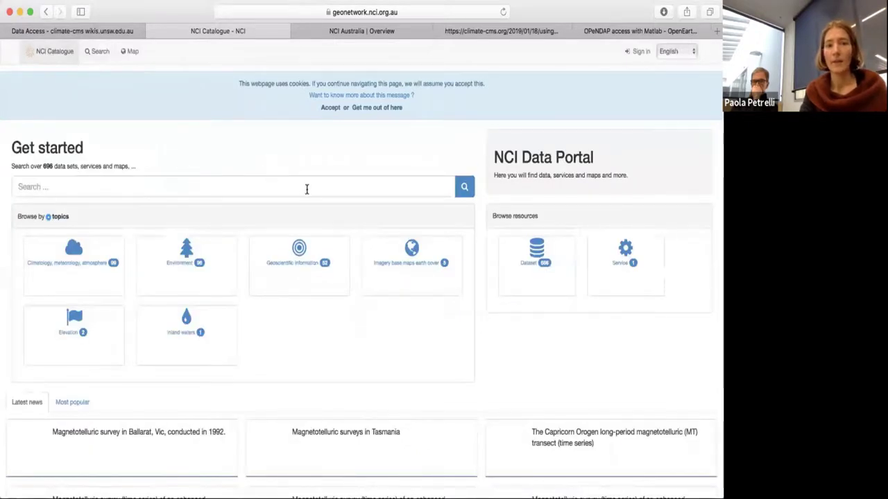
{"action": "left_click", "coordinate": [464, 185]}
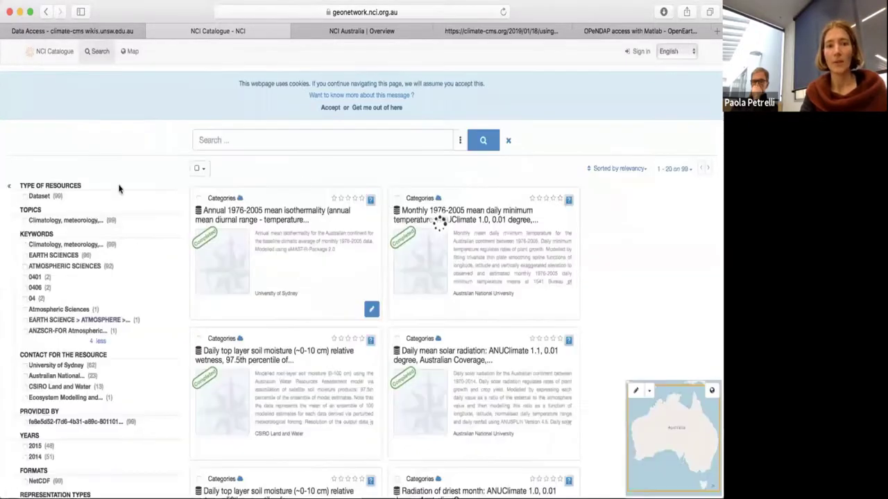
{"action": "scroll", "coordinate": [151, 205], "scroll_direction": "down", "scroll_amount": 5}
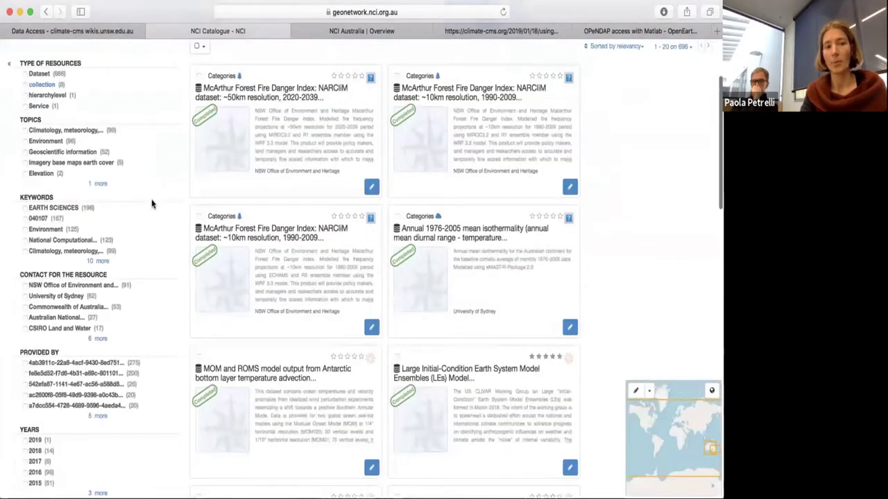
{"action": "scroll", "coordinate": [152, 208], "scroll_direction": "down", "scroll_amount": 5}
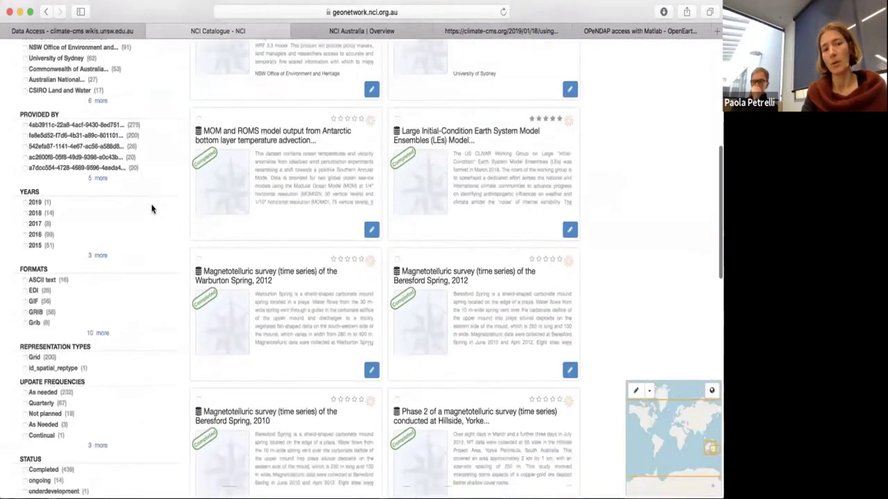
{"action": "scroll", "coordinate": [152, 208], "scroll_direction": "down", "scroll_amount": 5}
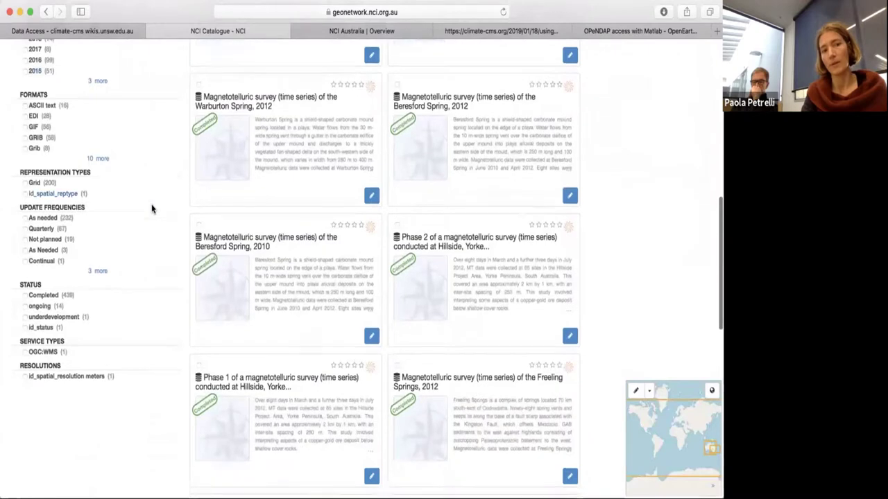
{"action": "scroll", "coordinate": [152, 208], "scroll_direction": "up", "scroll_amount": 15}
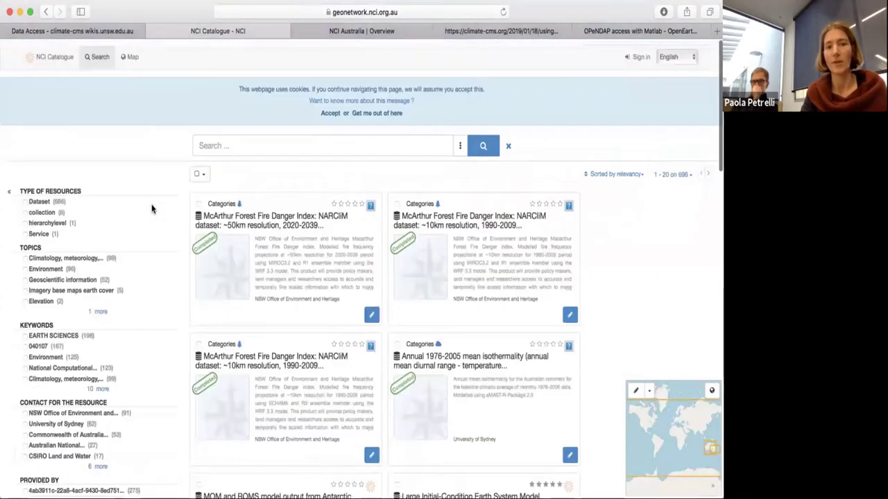
{"action": "left_click", "coordinate": [208, 141]}
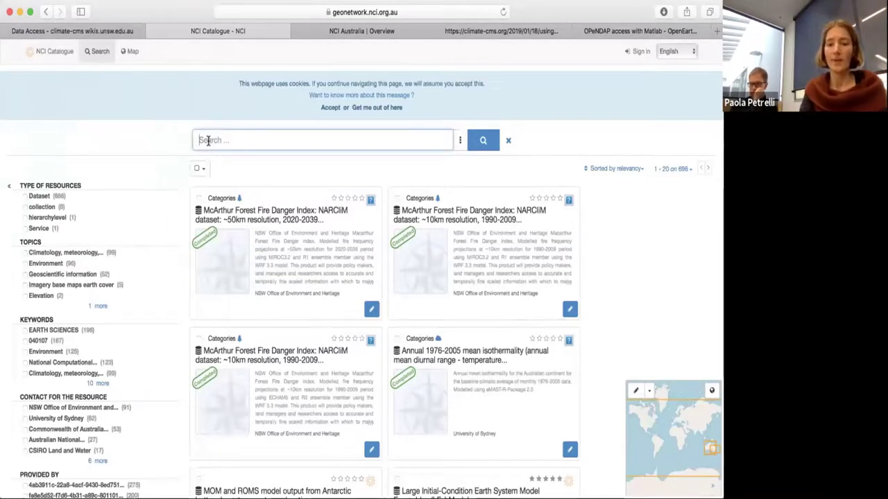
{"action": "type", "text": "precip"}
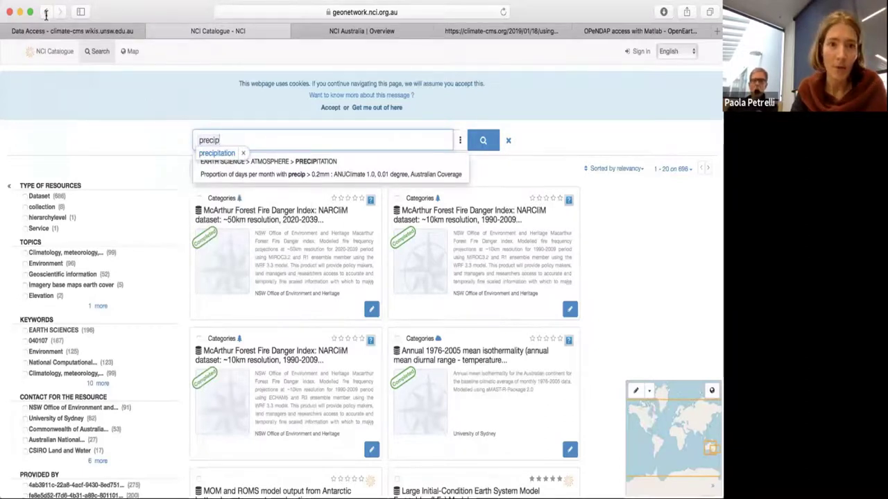
- Search for precipitation from the catalogue's start page and look through the first matching datasets
{"action": "left_click", "coordinate": [49, 54]}
{"action": "left_click", "coordinate": [109, 186]}
{"action": "type", "text": "precipi"}
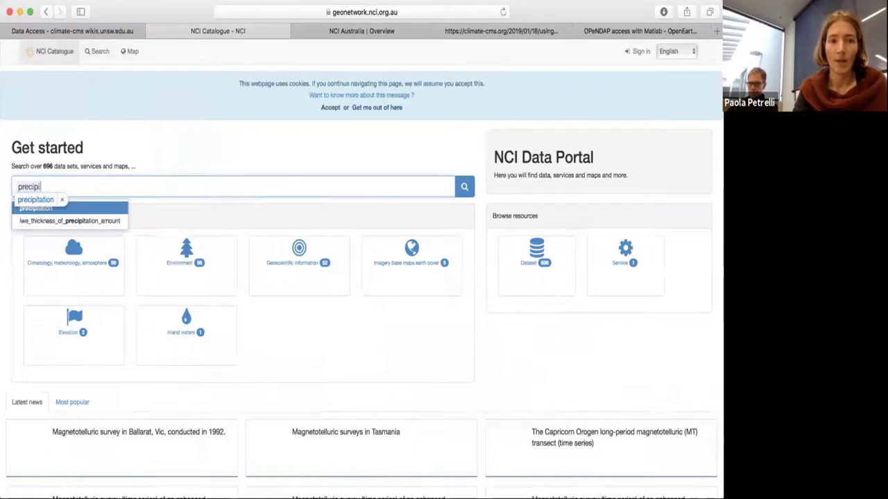
{"action": "type", "text": "tation"}
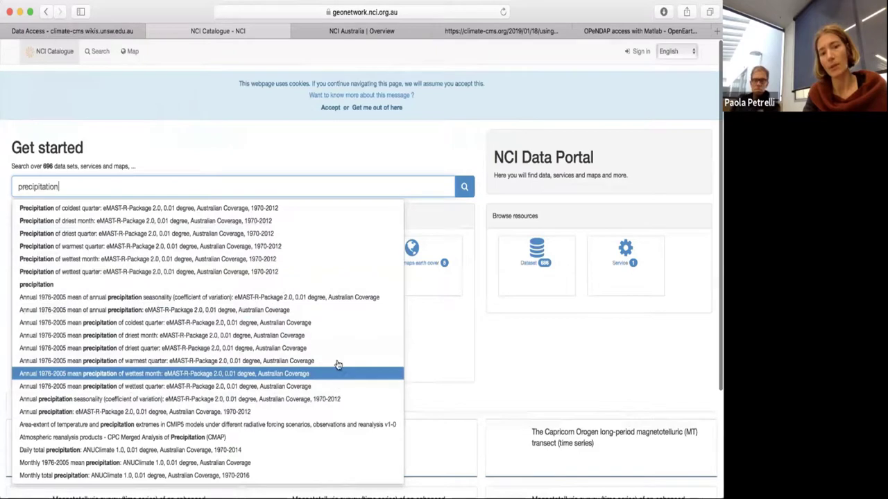
{"action": "left_click", "coordinate": [464, 188]}
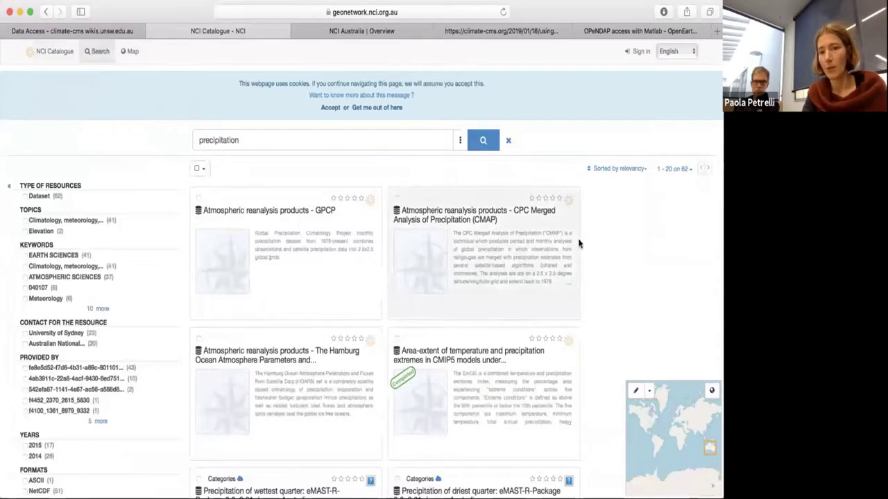
{"action": "scroll", "coordinate": [614, 251], "scroll_direction": "down", "scroll_amount": 2}
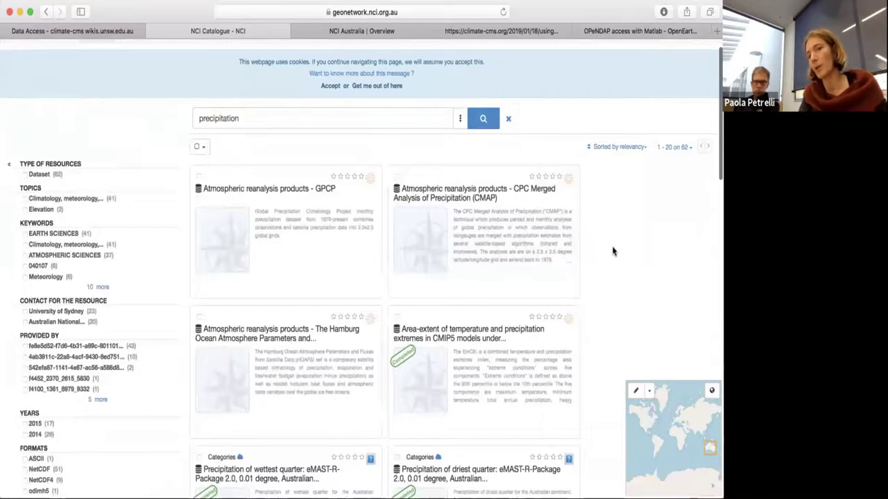
{"action": "scroll", "coordinate": [613, 251], "scroll_direction": "down", "scroll_amount": 1}
{"action": "scroll", "coordinate": [613, 251], "scroll_direction": "down", "scroll_amount": 1}
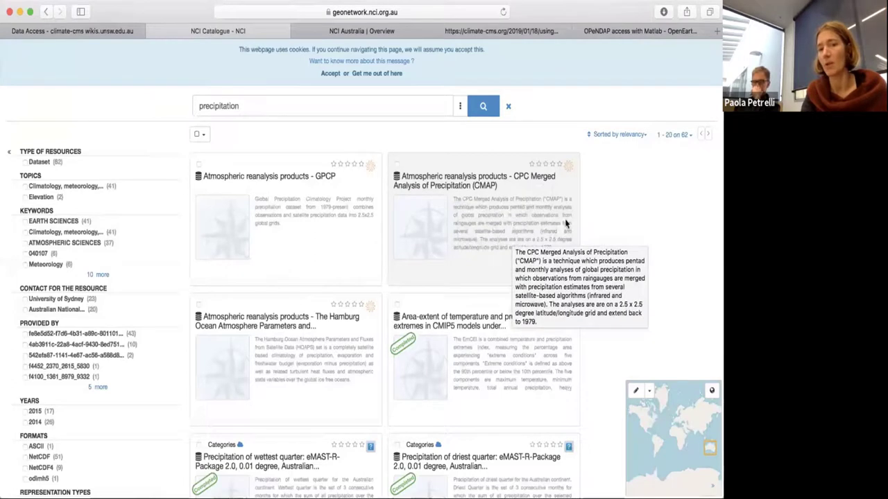
{"action": "scroll", "coordinate": [606, 211], "scroll_direction": "up", "scroll_amount": 1}
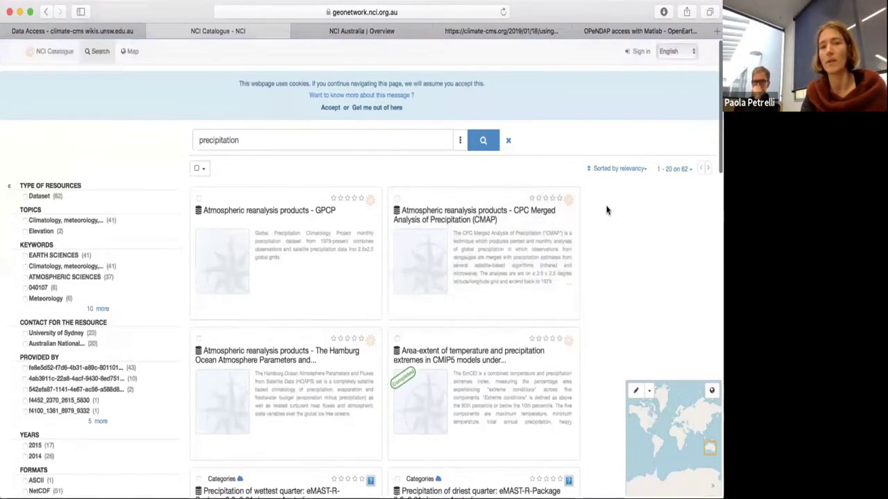
- Rerun the search with the shortened term precip, and clear the query to list all records again
{"action": "left_click", "coordinate": [284, 136]}
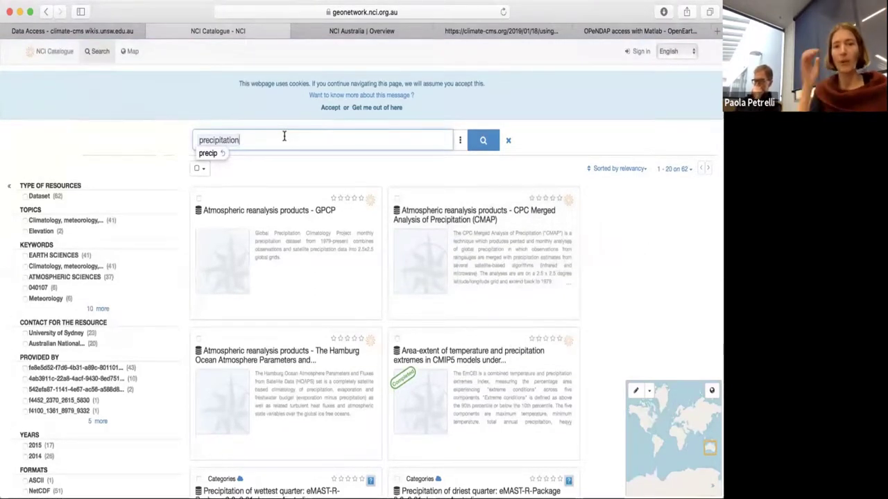
{"action": "key", "text": "BackSpace"}
{"action": "key", "text": "BackSpace"}
{"action": "key", "text": "BackSpace"}
{"action": "key", "text": "BackSpace"}
{"action": "key", "text": "BackSpace"}
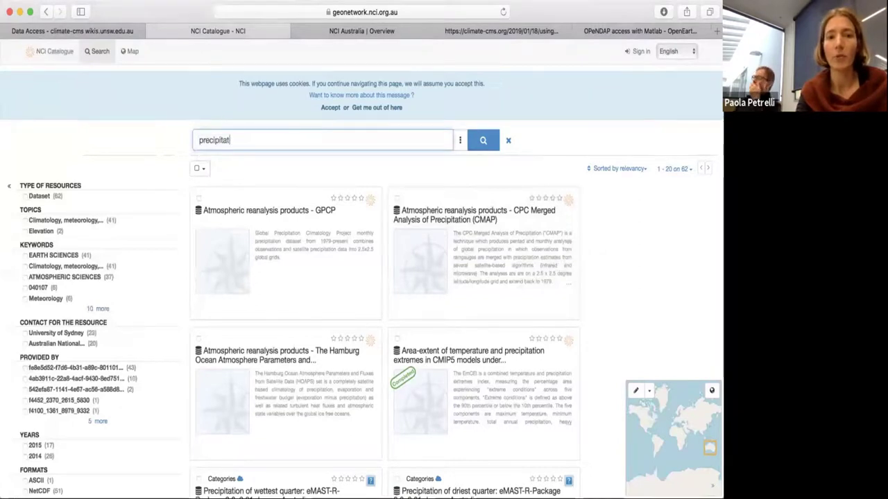
{"action": "key", "text": "BackSpace"}
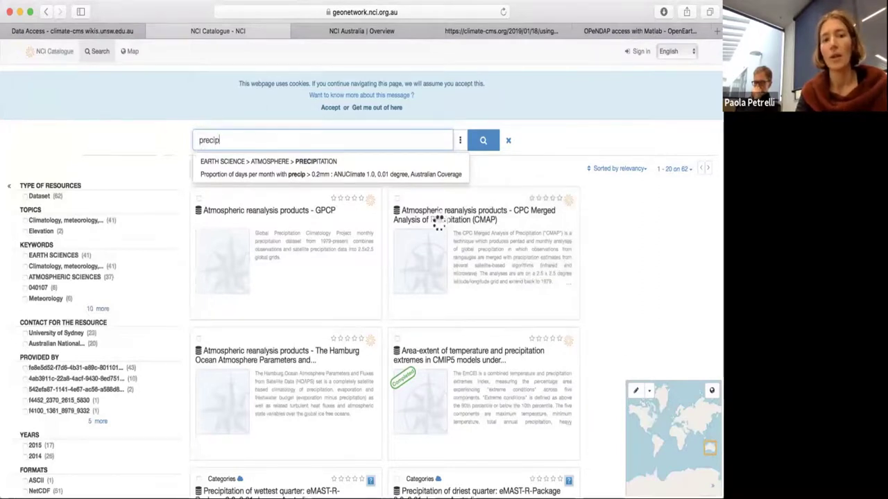
{"action": "key", "text": "Return"}
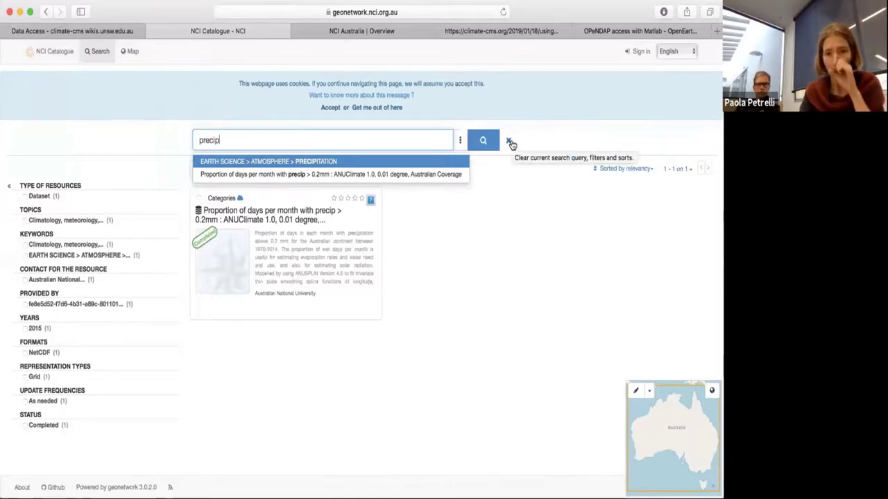
{"action": "left_click", "coordinate": [510, 143]}
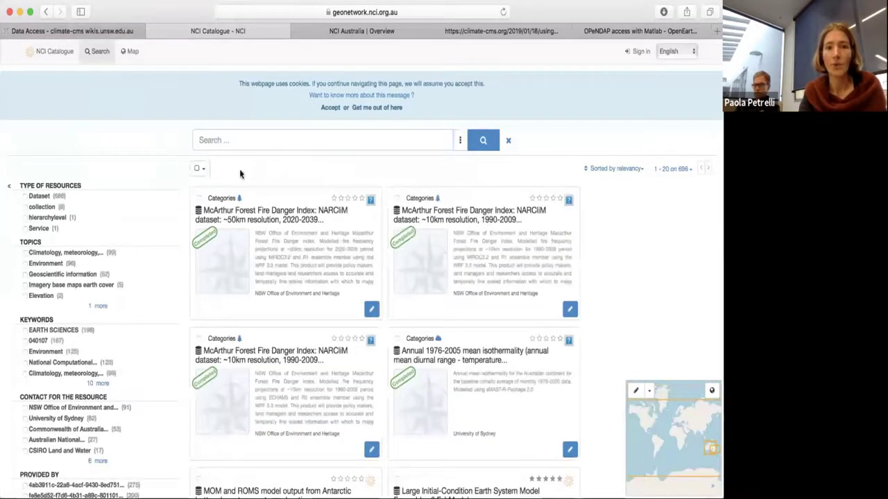
- Open the ~50km, 2020-2039 McArthur Forest Fire Danger Index record and examine its links, legal constraints, contact, technical and metadata information
{"action": "left_click", "coordinate": [325, 248]}
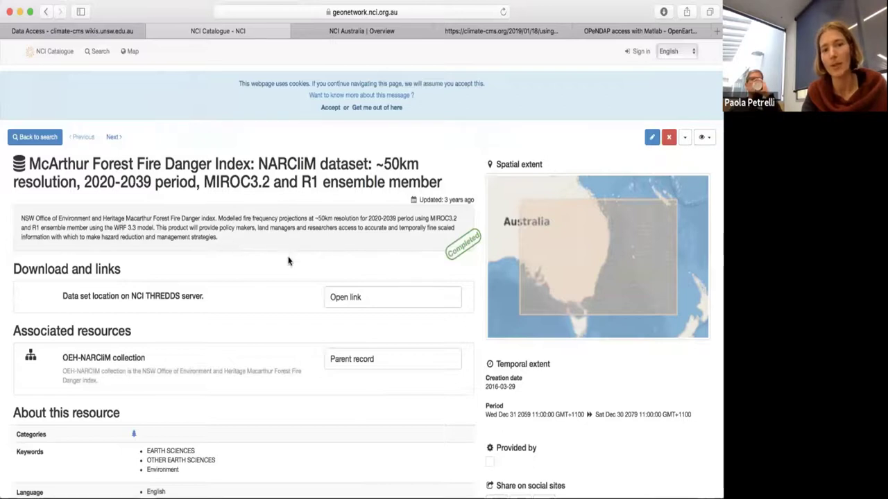
{"action": "scroll", "coordinate": [289, 261], "scroll_direction": "down", "scroll_amount": 2}
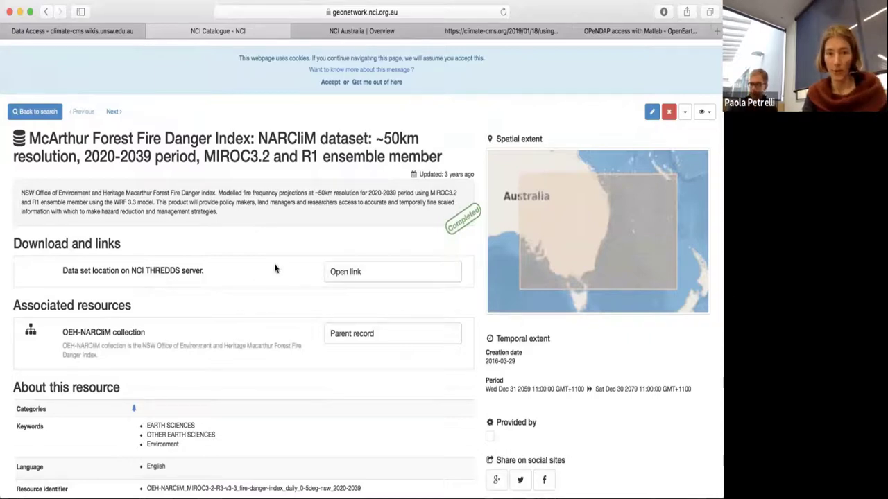
{"action": "scroll", "coordinate": [275, 269], "scroll_direction": "down", "scroll_amount": 1}
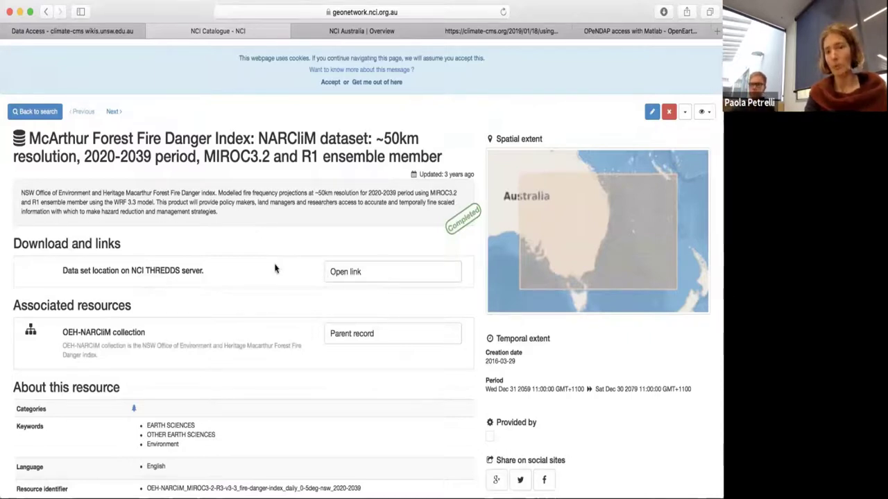
{"action": "scroll", "coordinate": [275, 269], "scroll_direction": "down", "scroll_amount": 1}
{"action": "scroll", "coordinate": [274, 269], "scroll_direction": "down", "scroll_amount": 5}
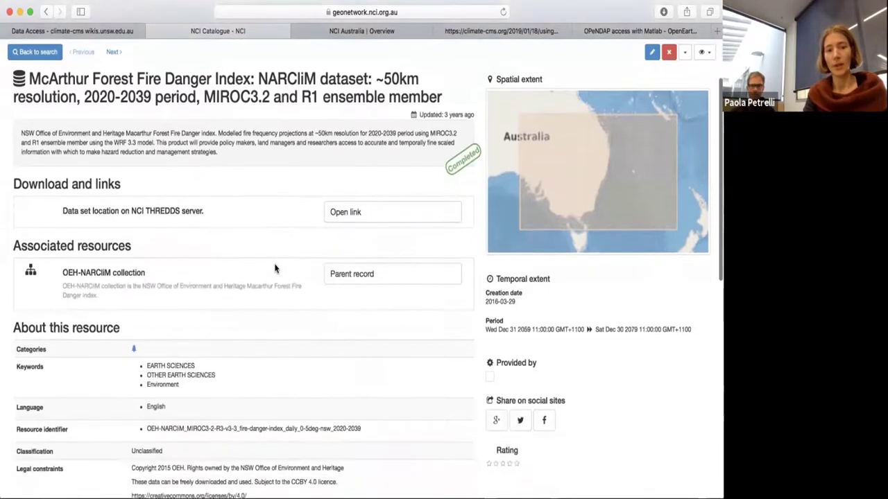
{"action": "scroll", "coordinate": [254, 292], "scroll_direction": "down", "scroll_amount": 5}
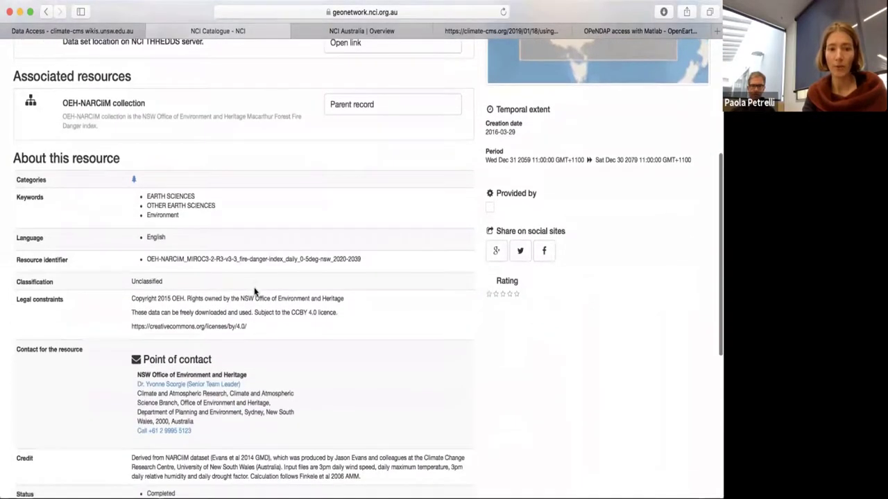
{"action": "scroll", "coordinate": [254, 290], "scroll_direction": "down", "scroll_amount": 5}
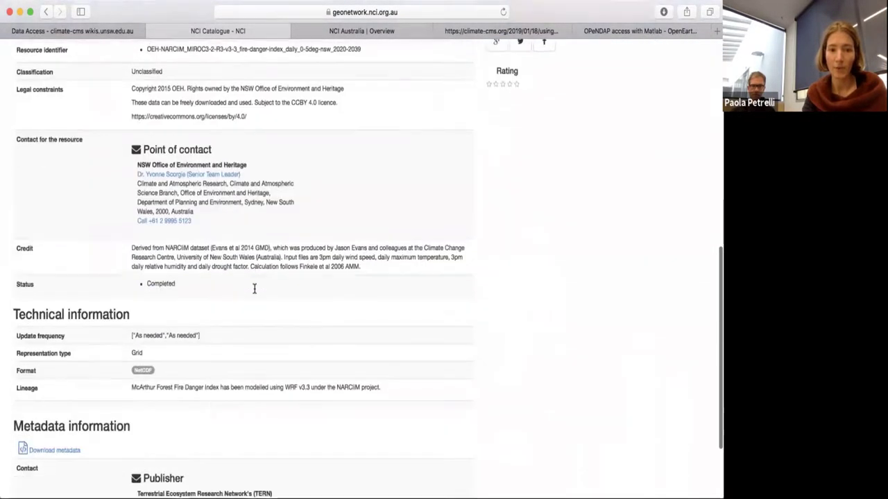
{"action": "scroll", "coordinate": [256, 290], "scroll_direction": "up", "scroll_amount": 10}
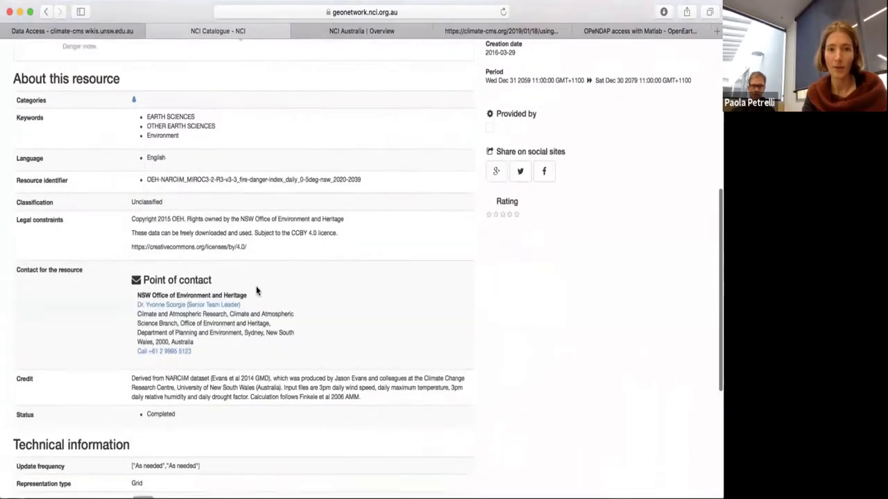
{"action": "scroll", "coordinate": [256, 291], "scroll_direction": "up", "scroll_amount": 2}
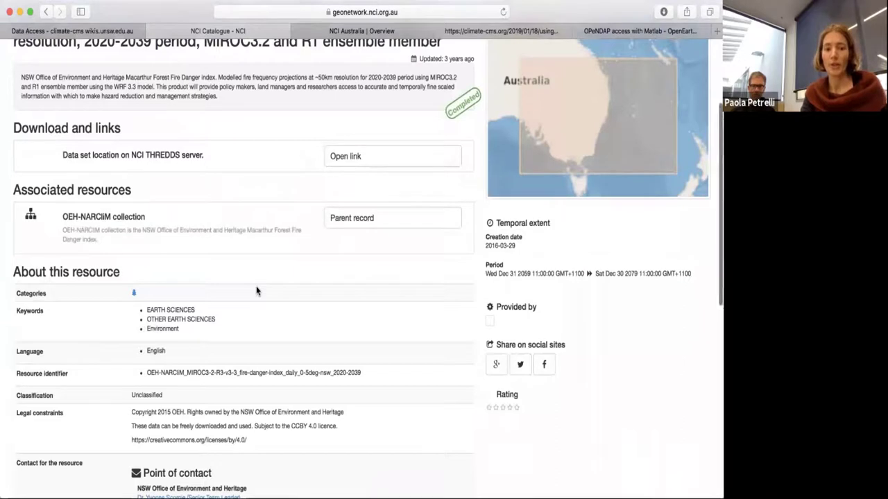
{"action": "scroll", "coordinate": [256, 290], "scroll_direction": "down", "scroll_amount": 3}
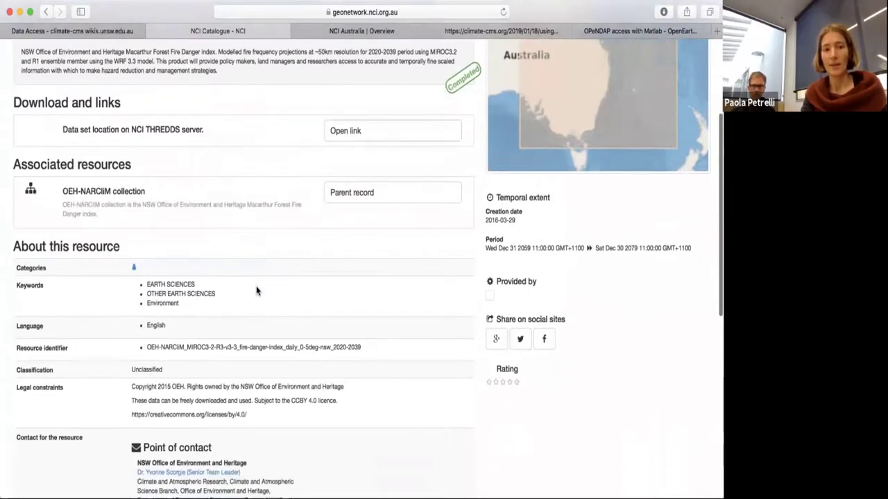
{"action": "scroll", "coordinate": [256, 291], "scroll_direction": "down", "scroll_amount": 3}
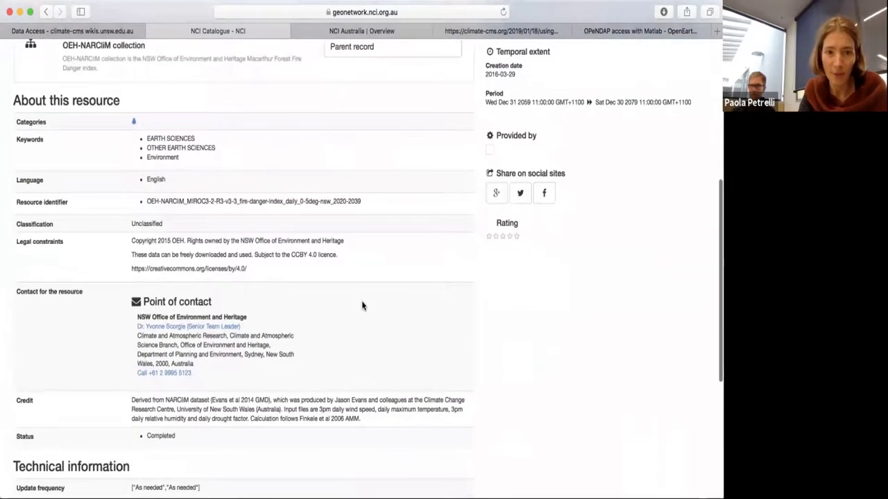
{"action": "scroll", "coordinate": [362, 306], "scroll_direction": "down", "scroll_amount": 9}
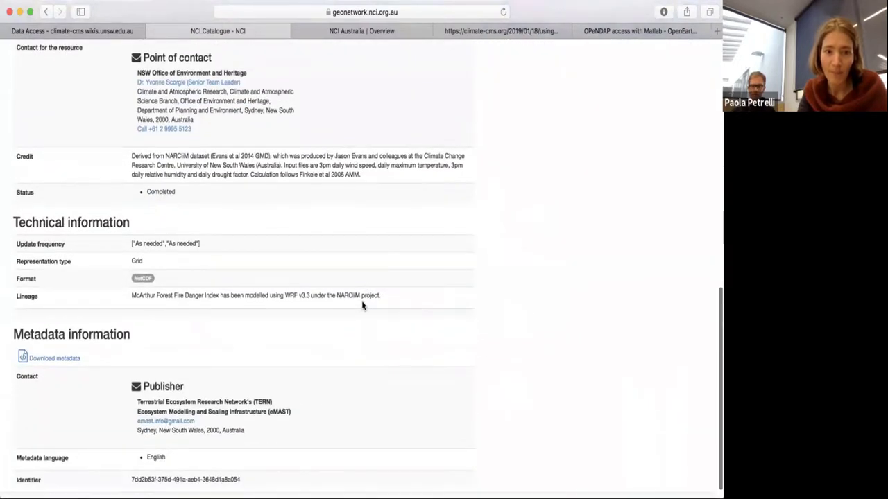
{"action": "scroll", "coordinate": [326, 264], "scroll_direction": "up", "scroll_amount": 13}
- Return to the full listing, search for the time series of EmCEI Climate Extremes Index components and subcomponents v1-0, and open its record
{"action": "left_click", "coordinate": [46, 12]}
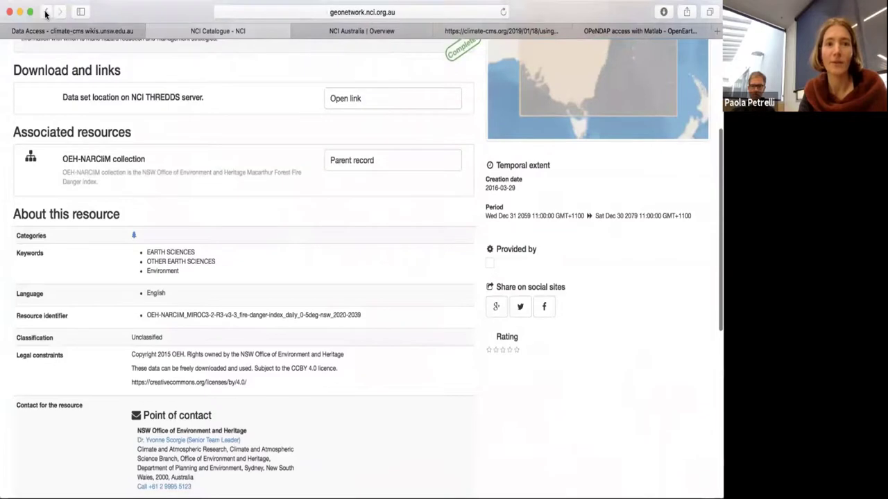
{"action": "left_click", "coordinate": [262, 140]}
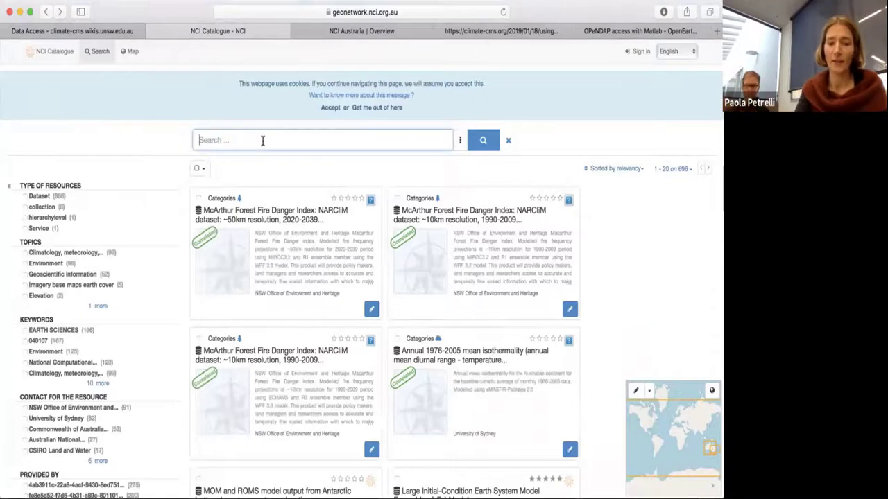
{"action": "type", "text": "EM"}
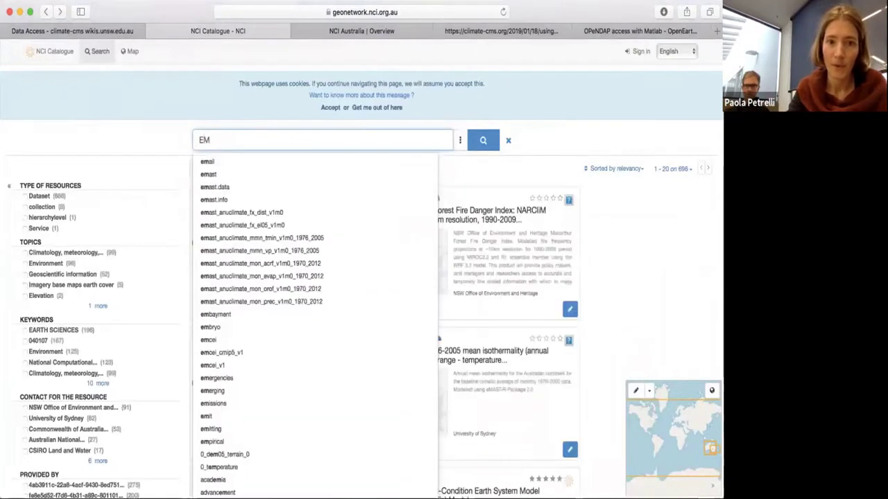
{"action": "key", "text": "BackSpace"}
{"action": "key", "text": "BackSpace"}
{"action": "type", "text": "emcee"}
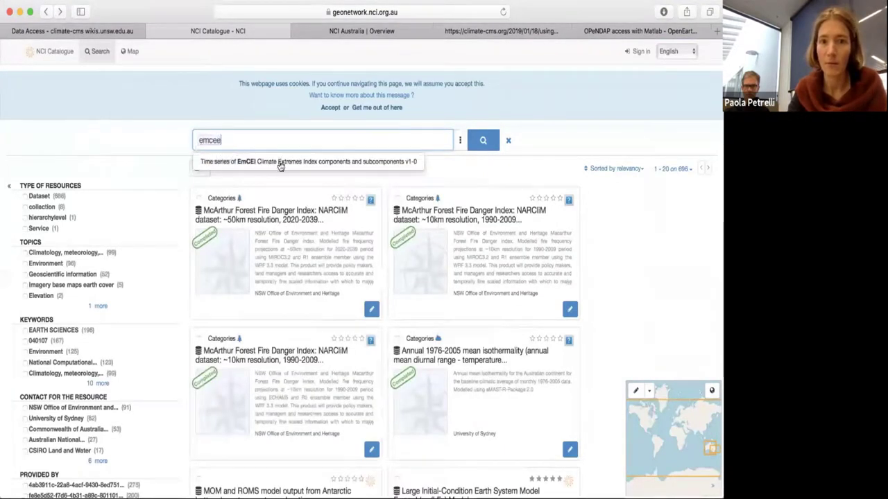
{"action": "left_click", "coordinate": [279, 161]}
{"action": "left_click", "coordinate": [482, 141]}
{"action": "left_click", "coordinate": [281, 217]}
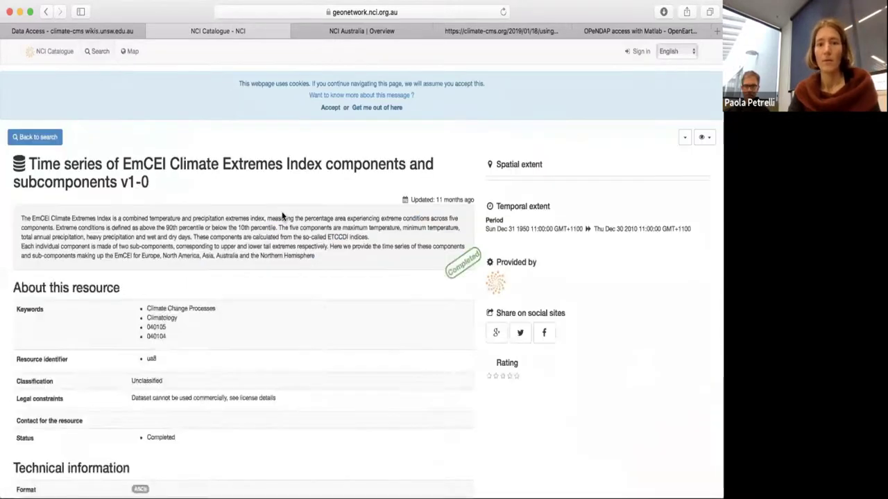
- Examine the EmCEI record's download links, associated resources, resource identifier, legal constraints and technical information
{"action": "scroll", "coordinate": [191, 257], "scroll_direction": "down", "scroll_amount": 5}
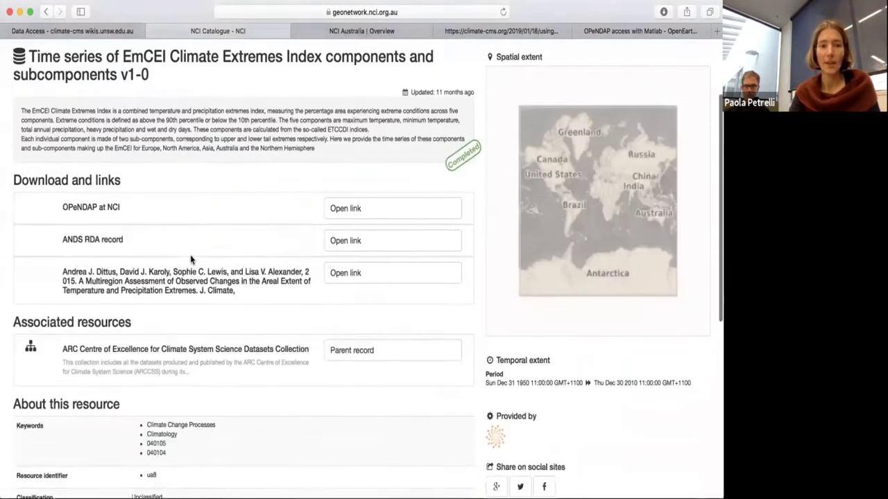
{"action": "scroll", "coordinate": [192, 229], "scroll_direction": "up", "scroll_amount": 5}
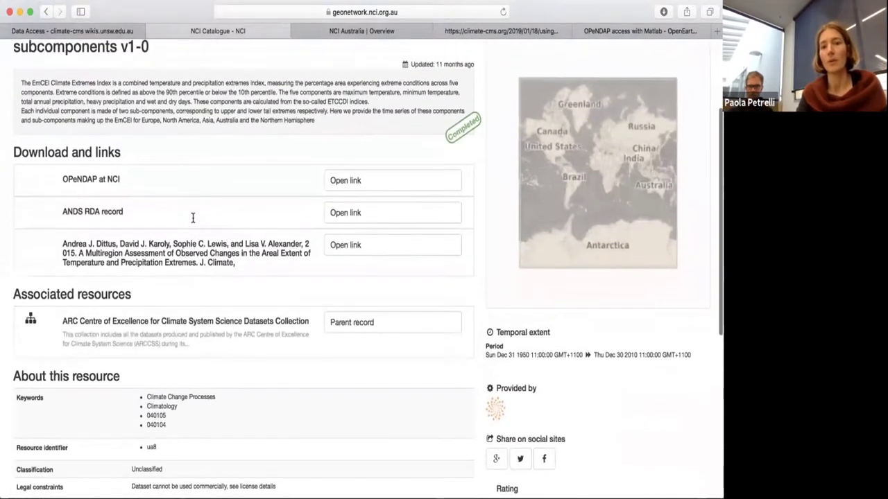
{"action": "scroll", "coordinate": [192, 217], "scroll_direction": "down", "scroll_amount": 10}
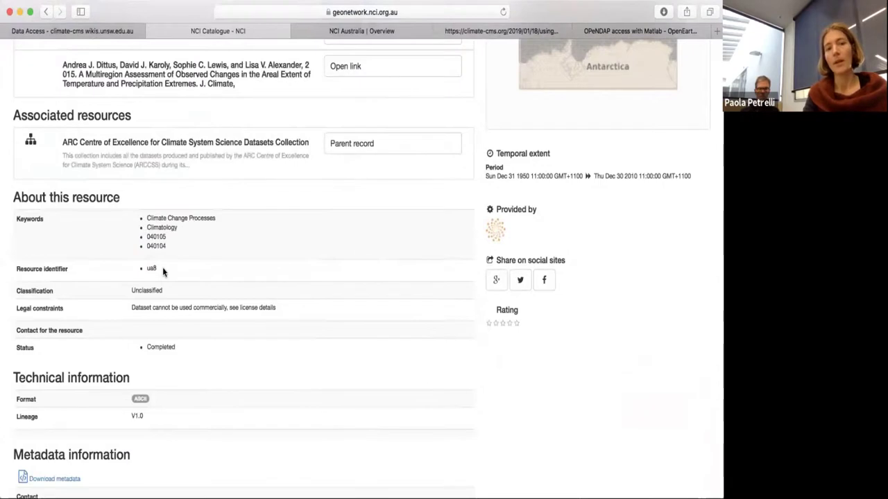
{"action": "scroll", "coordinate": [163, 271], "scroll_direction": "down", "scroll_amount": 5}
{"action": "scroll", "coordinate": [163, 271], "scroll_direction": "up", "scroll_amount": 6}
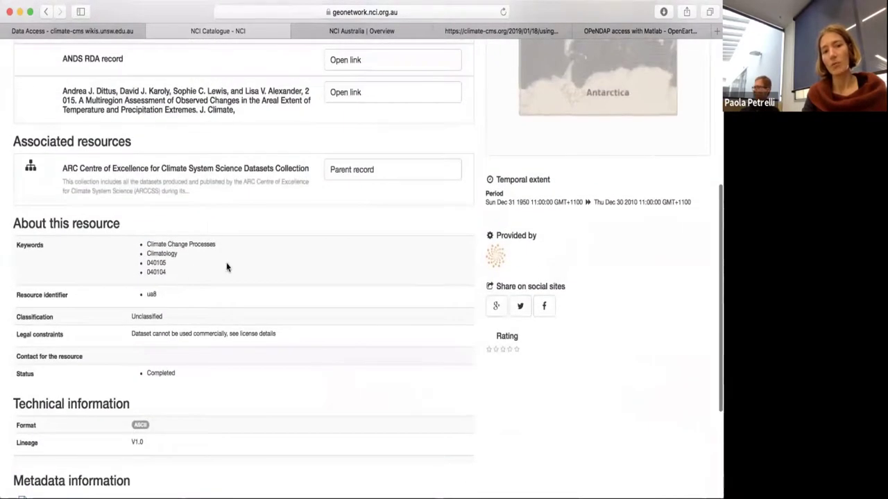
{"action": "scroll", "coordinate": [226, 268], "scroll_direction": "up", "scroll_amount": 5}
{"action": "scroll", "coordinate": [227, 267], "scroll_direction": "up", "scroll_amount": 3}
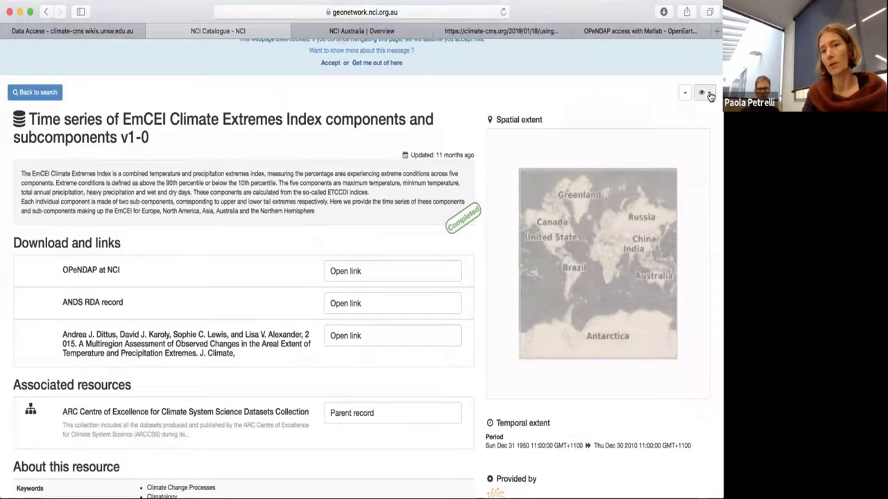
- Switch the EmCEI record to the full view and show its complete metadata
{"action": "left_click", "coordinate": [708, 94]}
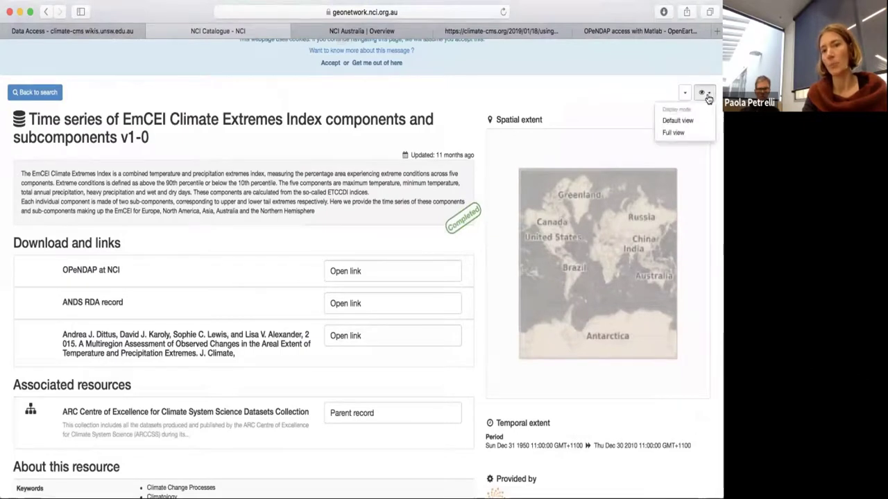
{"action": "left_click", "coordinate": [683, 135]}
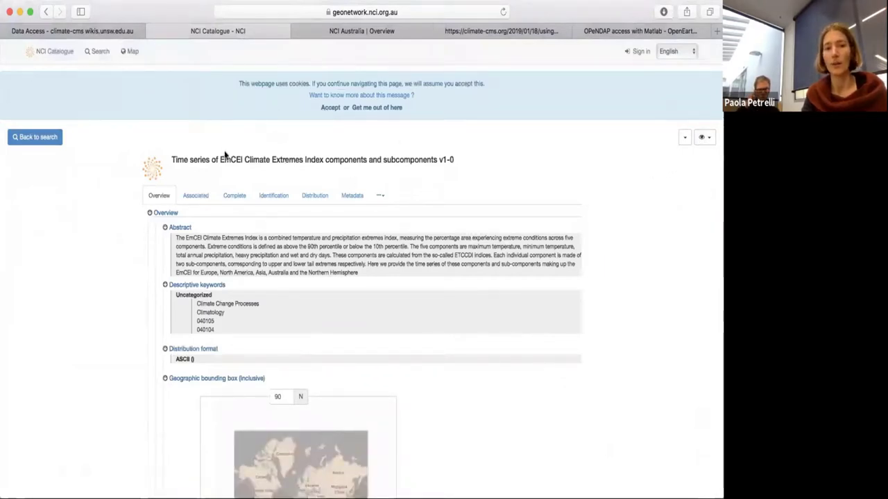
{"action": "left_click", "coordinate": [235, 195]}
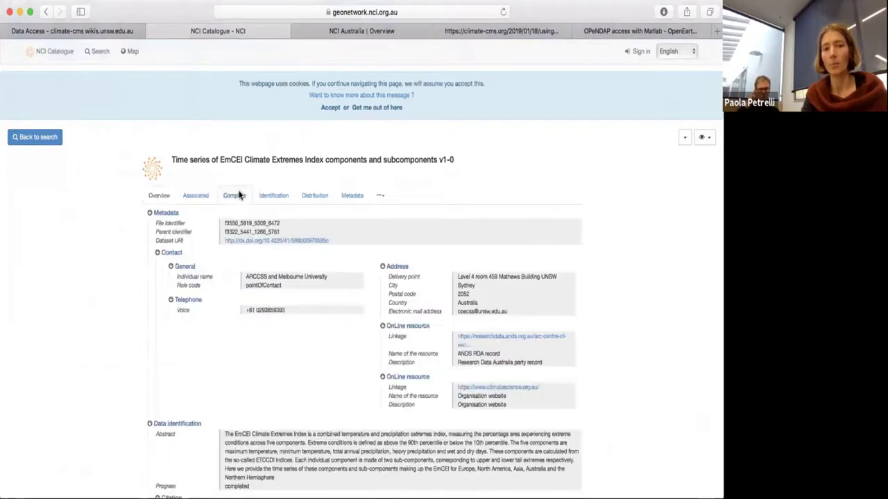
- Examine the complete EmCEI metadata, including its contact, citation, cited responsible parties, descriptive keywords, legal and security constraints, and extent
{"action": "scroll", "coordinate": [76, 267], "scroll_direction": "down", "scroll_amount": 1}
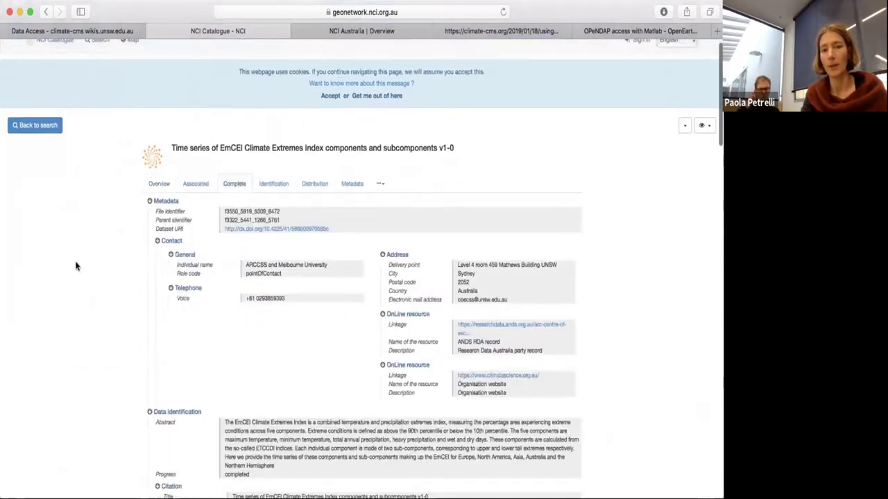
{"action": "scroll", "coordinate": [100, 300], "scroll_direction": "down", "scroll_amount": 5}
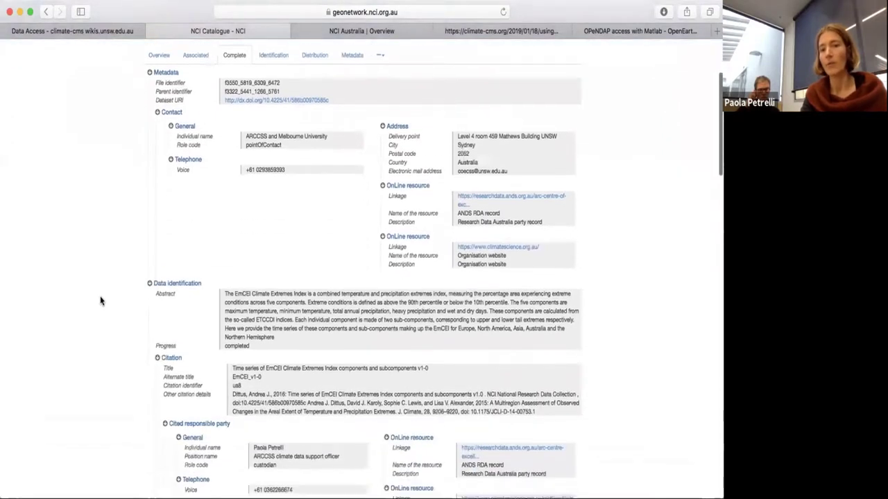
{"action": "scroll", "coordinate": [101, 300], "scroll_direction": "down", "scroll_amount": 1}
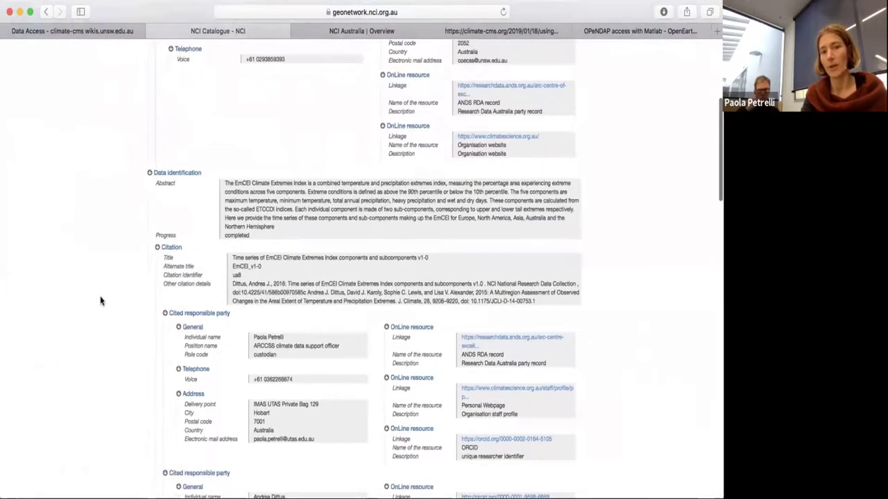
{"action": "scroll", "coordinate": [101, 300], "scroll_direction": "down", "scroll_amount": 6}
{"action": "scroll", "coordinate": [100, 300], "scroll_direction": "down", "scroll_amount": 1}
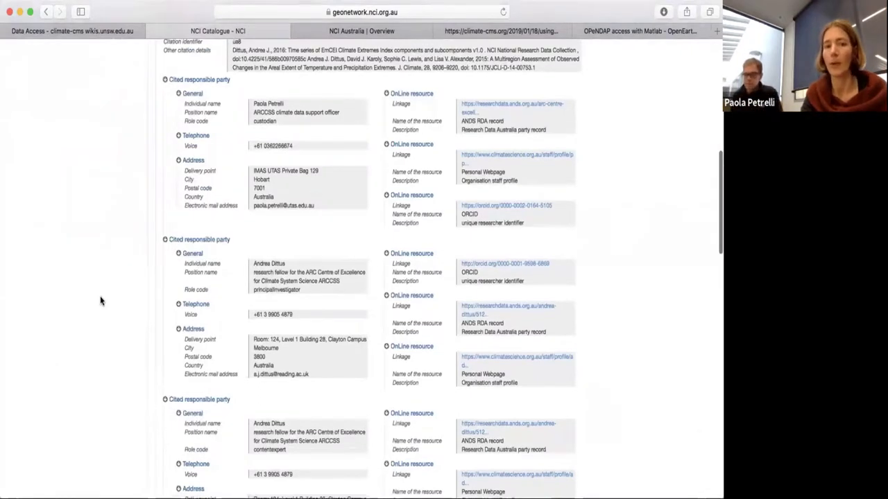
{"action": "scroll", "coordinate": [100, 301], "scroll_direction": "down", "scroll_amount": 2}
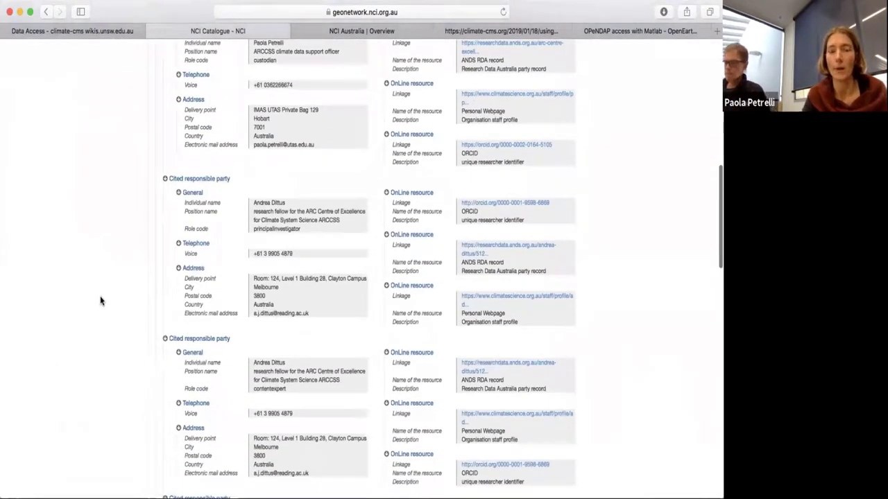
{"action": "scroll", "coordinate": [100, 300], "scroll_direction": "down", "scroll_amount": 5}
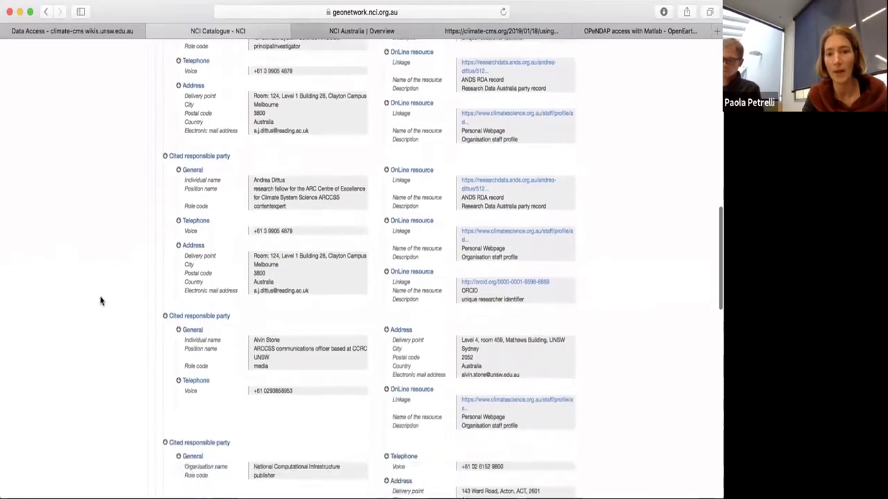
{"action": "scroll", "coordinate": [100, 300], "scroll_direction": "down", "scroll_amount": 5}
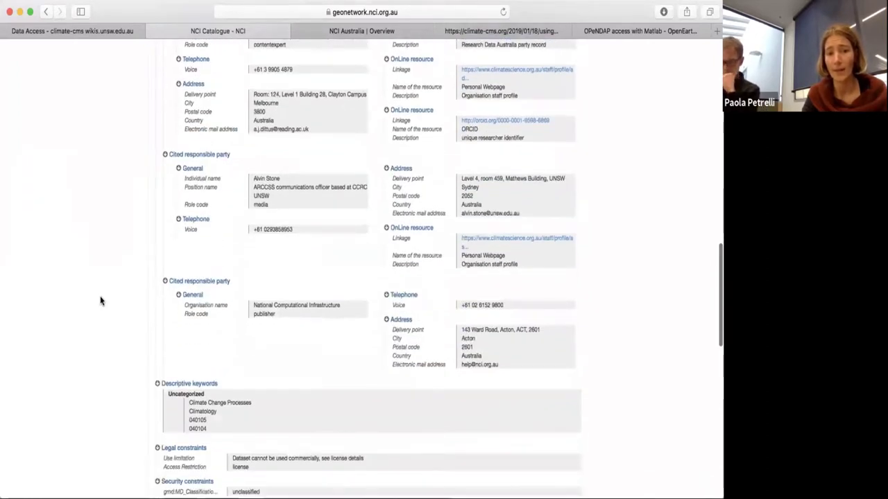
{"action": "scroll", "coordinate": [101, 300], "scroll_direction": "down", "scroll_amount": 3}
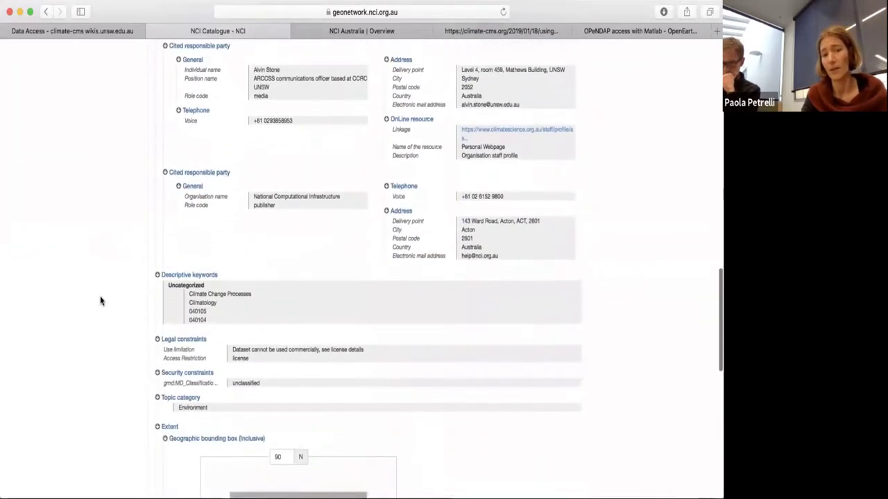
{"action": "scroll", "coordinate": [100, 301], "scroll_direction": "down", "scroll_amount": 5}
{"action": "scroll", "coordinate": [101, 300], "scroll_direction": "up", "scroll_amount": 15}
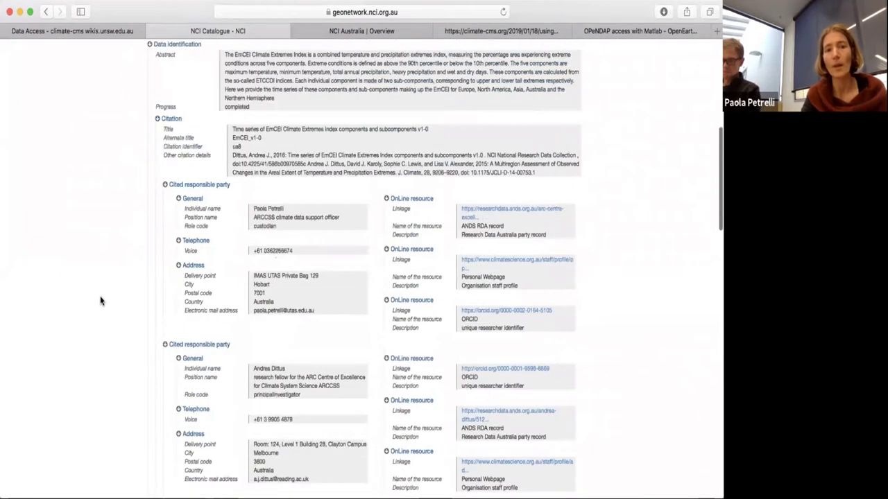
{"action": "scroll", "coordinate": [101, 300], "scroll_direction": "up", "scroll_amount": 10}
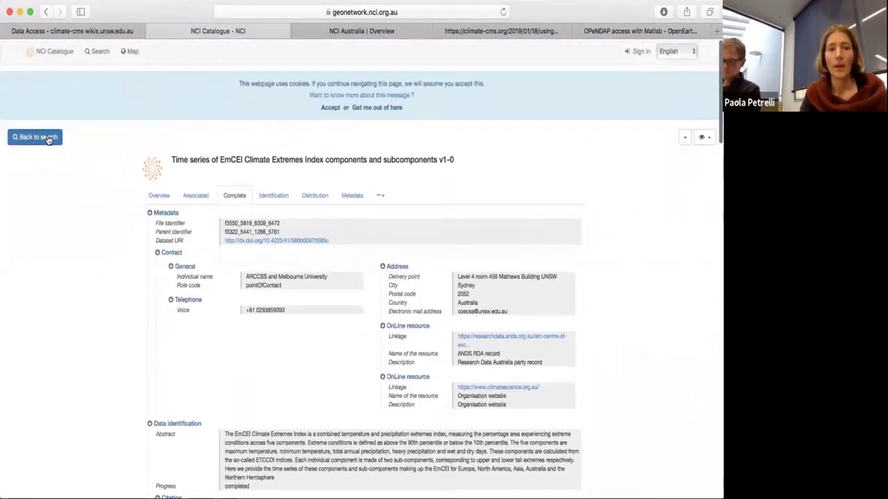
- Return to the search results, reopen the EmCEI record in its default view, and open its parent record from the associated resources
{"action": "left_click", "coordinate": [36, 138]}
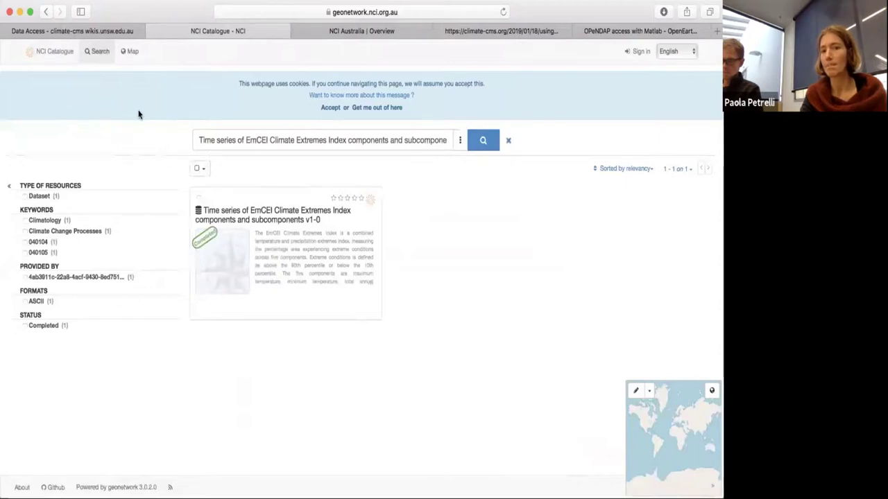
{"action": "left_click", "coordinate": [272, 220]}
{"action": "scroll", "coordinate": [238, 250], "scroll_direction": "down", "scroll_amount": 3}
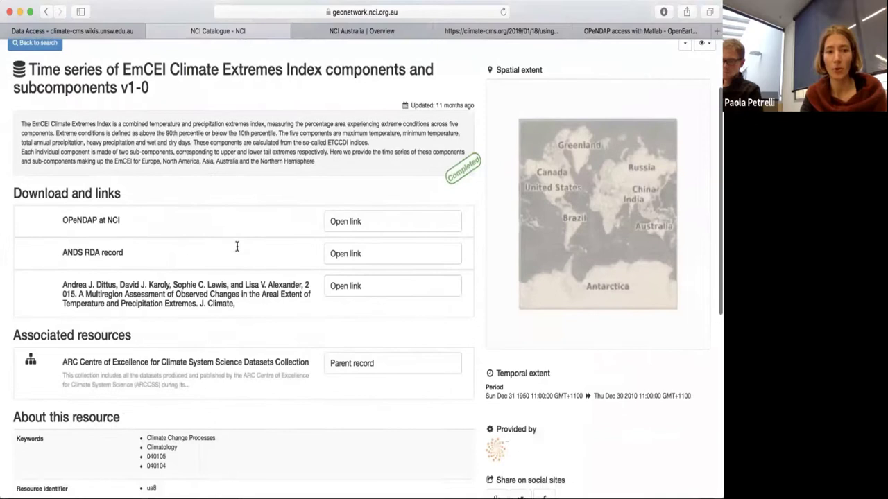
{"action": "scroll", "coordinate": [234, 245], "scroll_direction": "down", "scroll_amount": 3}
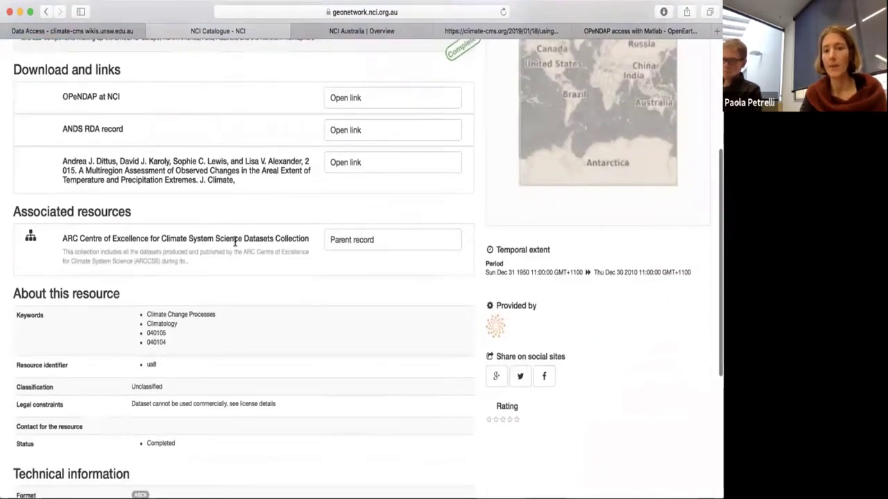
{"action": "left_click", "coordinate": [358, 241]}
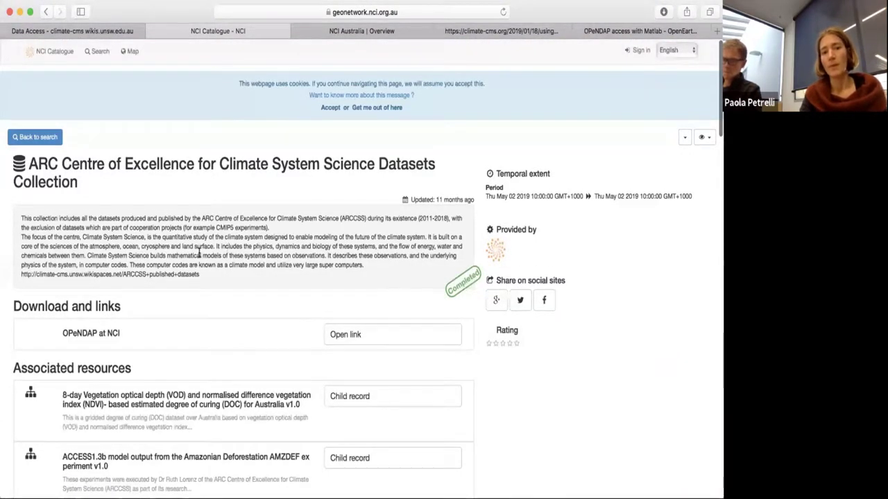
- Examine the ARC Centre of Excellence for Climate System Science Datasets Collection's description, OPeNDAP link and list of child records
{"action": "scroll", "coordinate": [199, 254], "scroll_direction": "down", "scroll_amount": 3}
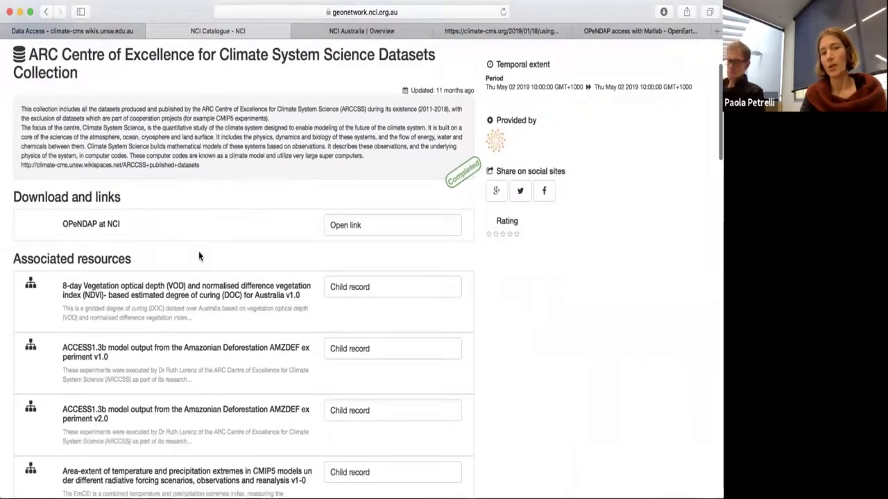
{"action": "scroll", "coordinate": [199, 257], "scroll_direction": "down", "scroll_amount": 2}
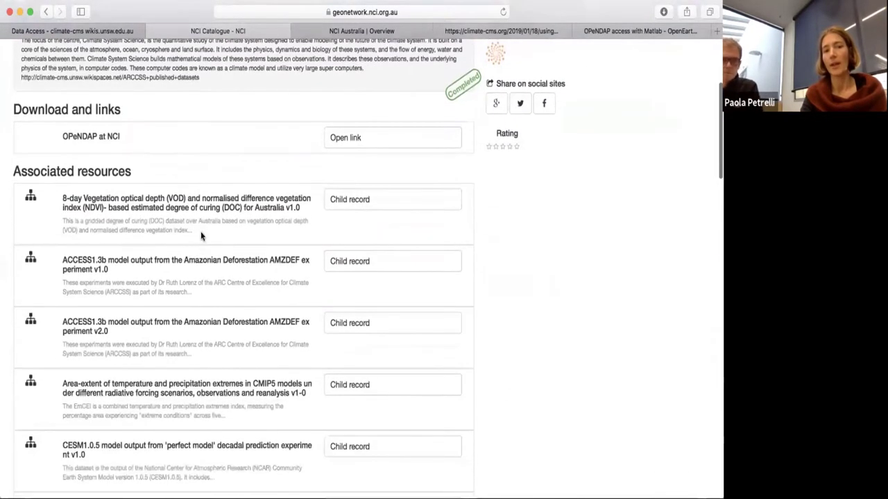
{"action": "scroll", "coordinate": [206, 151], "scroll_direction": "up", "scroll_amount": 5}
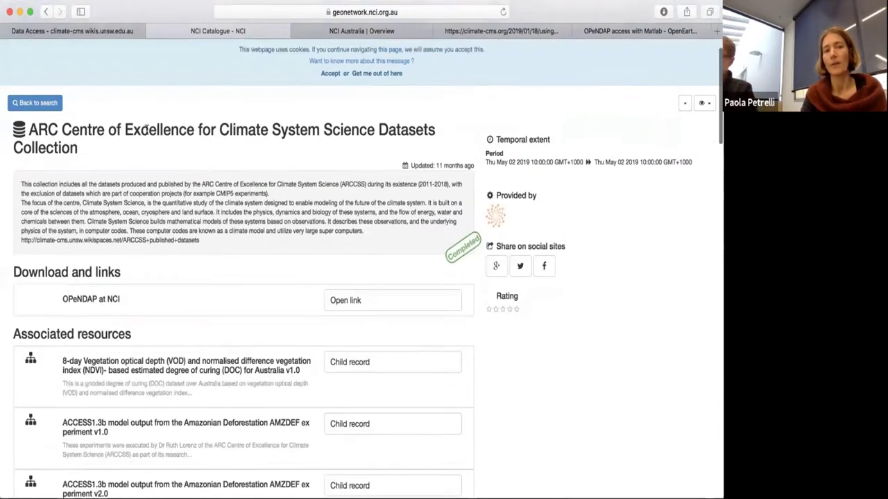
{"action": "scroll", "coordinate": [229, 223], "scroll_direction": "down", "scroll_amount": 6}
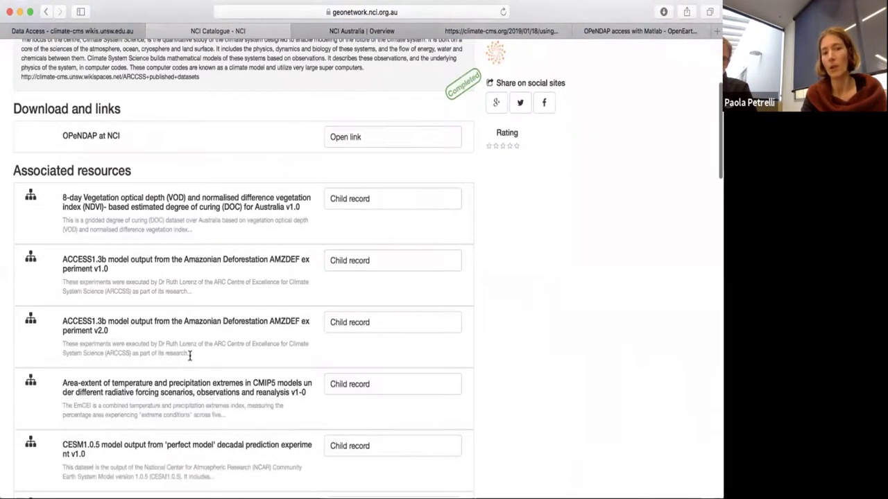
{"action": "scroll", "coordinate": [189, 356], "scroll_direction": "down", "scroll_amount": 10}
{"action": "scroll", "coordinate": [189, 355], "scroll_direction": "down", "scroll_amount": 8}
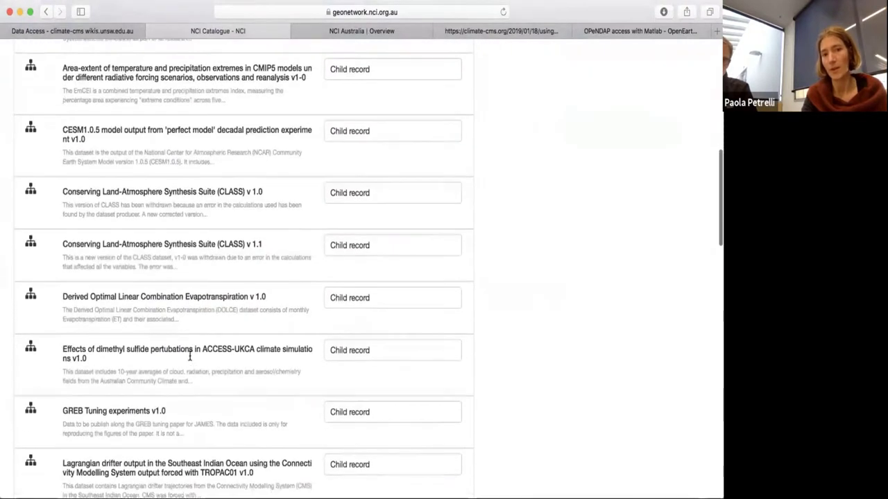
- Go back from the collection record to the search results and switch to the Data Access page of the climate-cms wiki
{"action": "scroll", "coordinate": [190, 358], "scroll_direction": "up", "scroll_amount": 20}
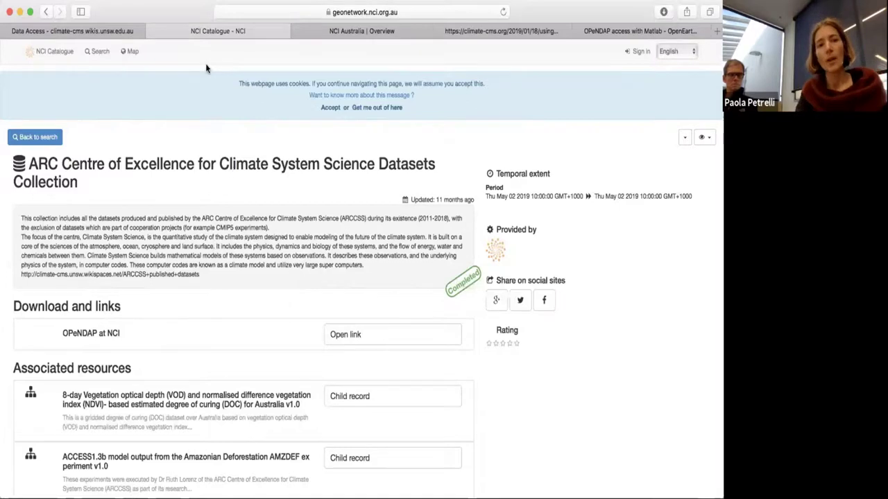
{"action": "left_click", "coordinate": [47, 138]}
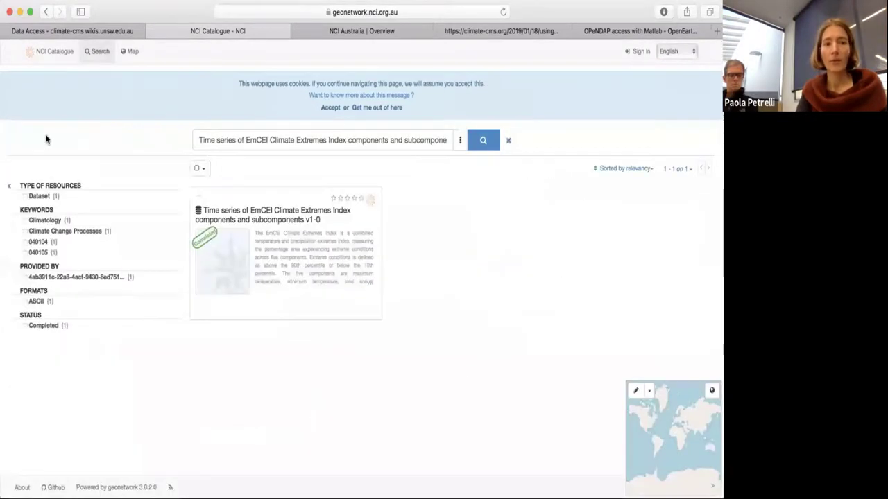
{"action": "left_click", "coordinate": [42, 31]}
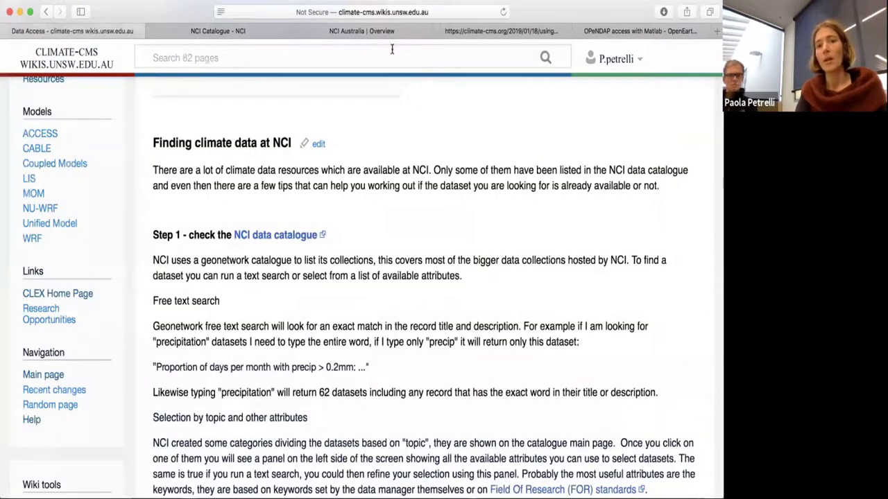